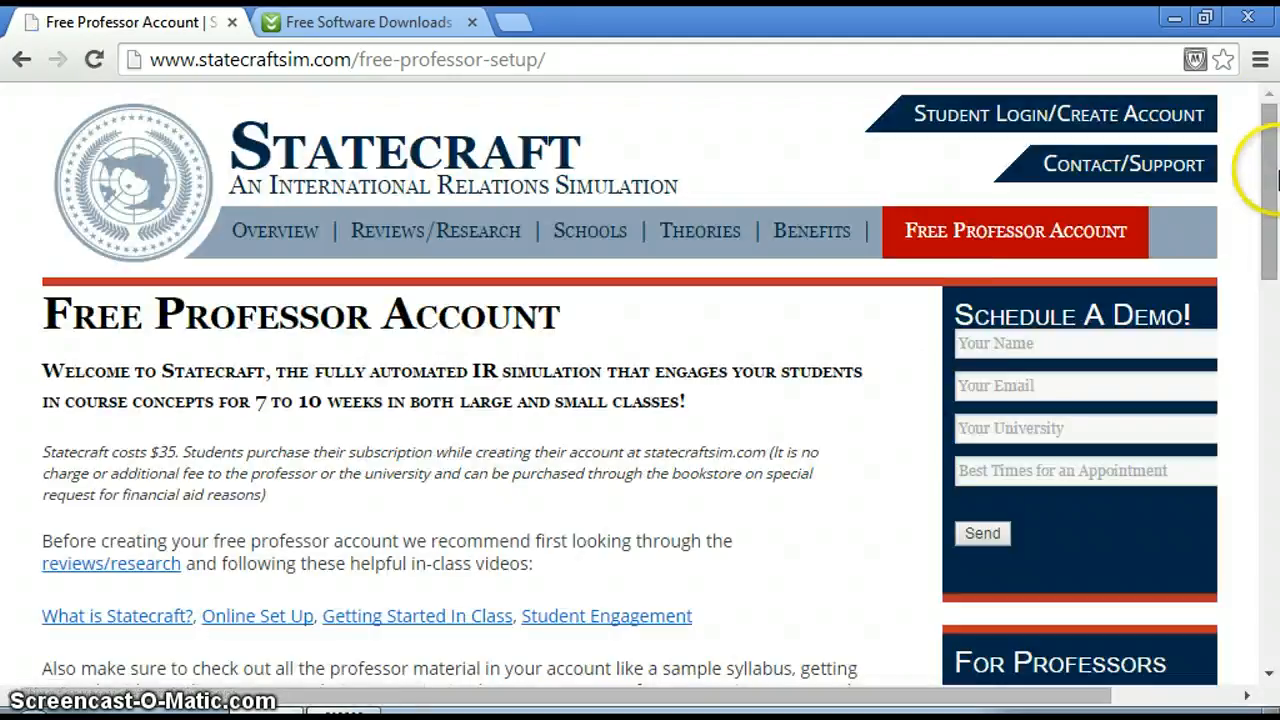
# Open the free world creation page and look over the registration form for new professors.
pyautogui.moveTo(1270, 125); pyautogui.dragTo(1270, 263)
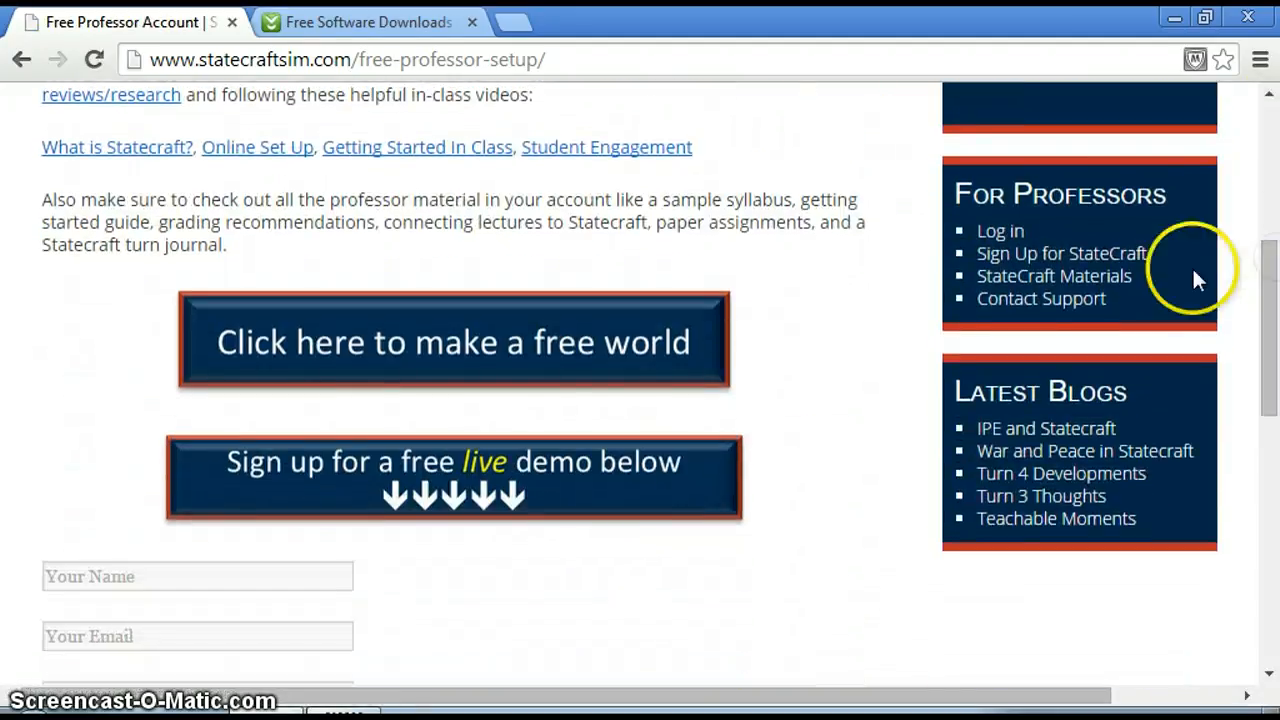
pyautogui.click(437, 345)
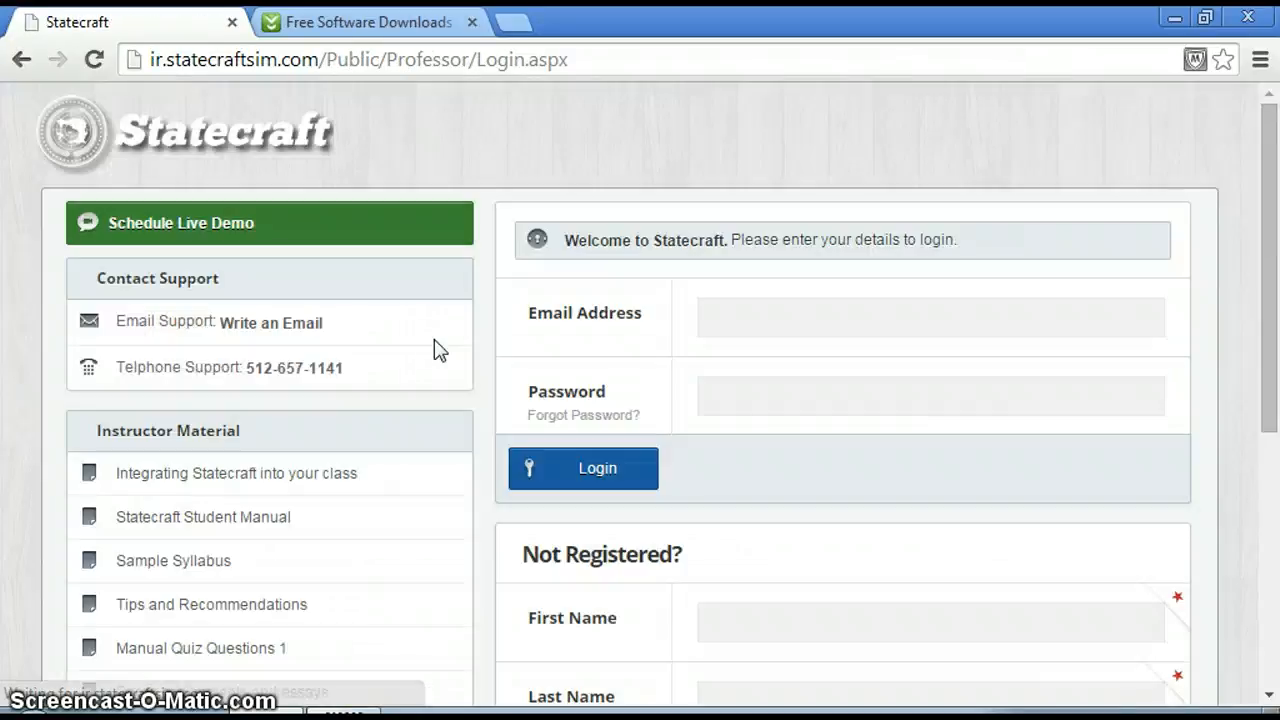
pyautogui.moveTo(1275, 224); pyautogui.dragTo(1271, 409)
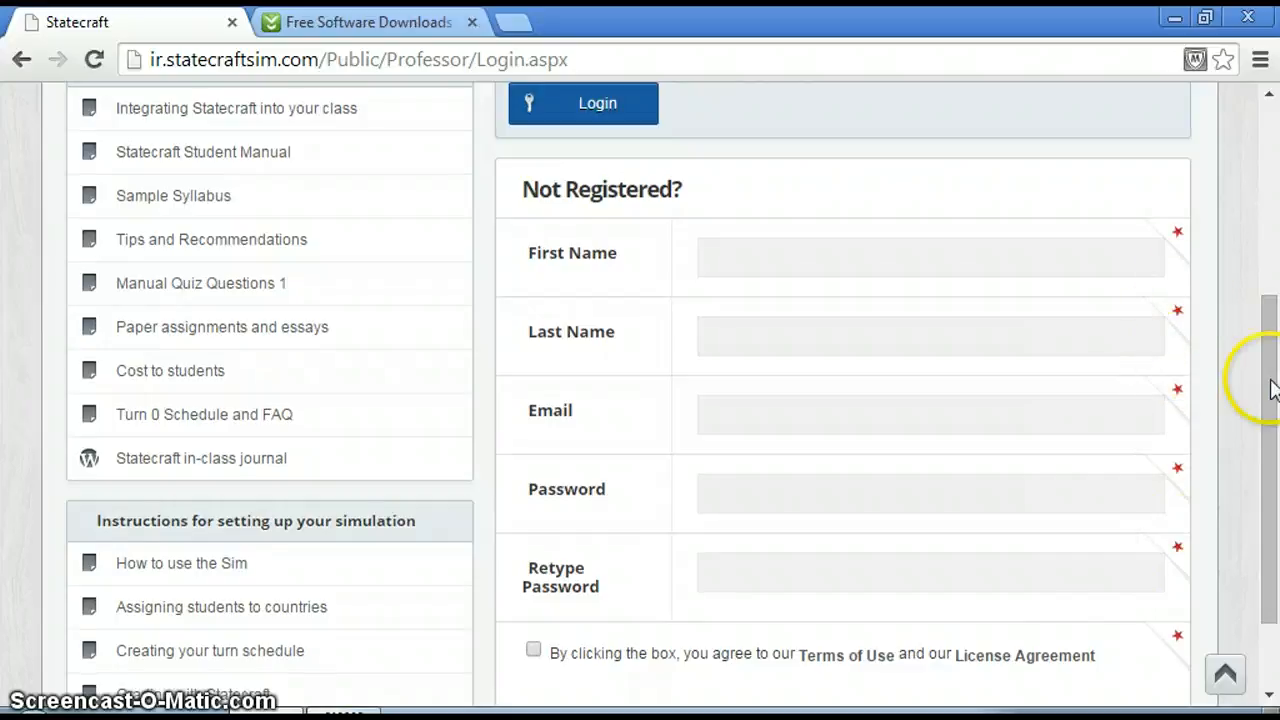
pyautogui.moveTo(1270, 384); pyautogui.dragTo(1269, 232)
# Enter the account email and password in the professor login form and submit it.
pyautogui.click(1039, 218)
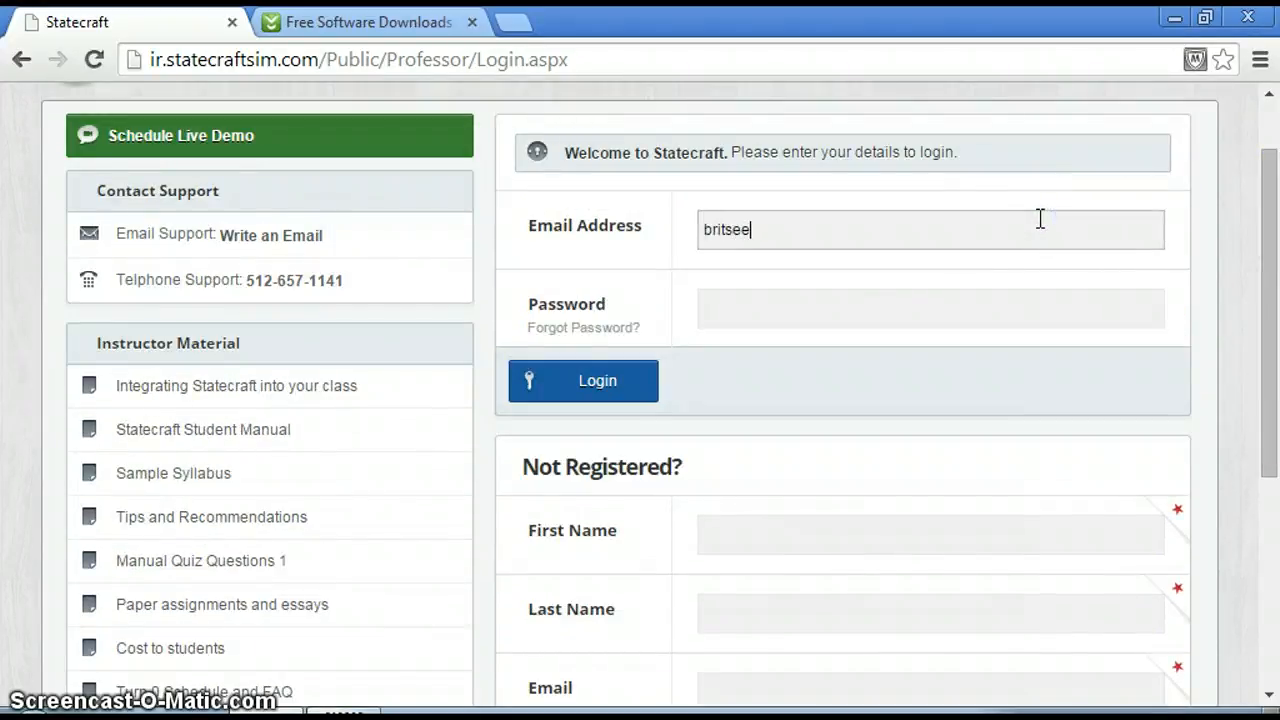
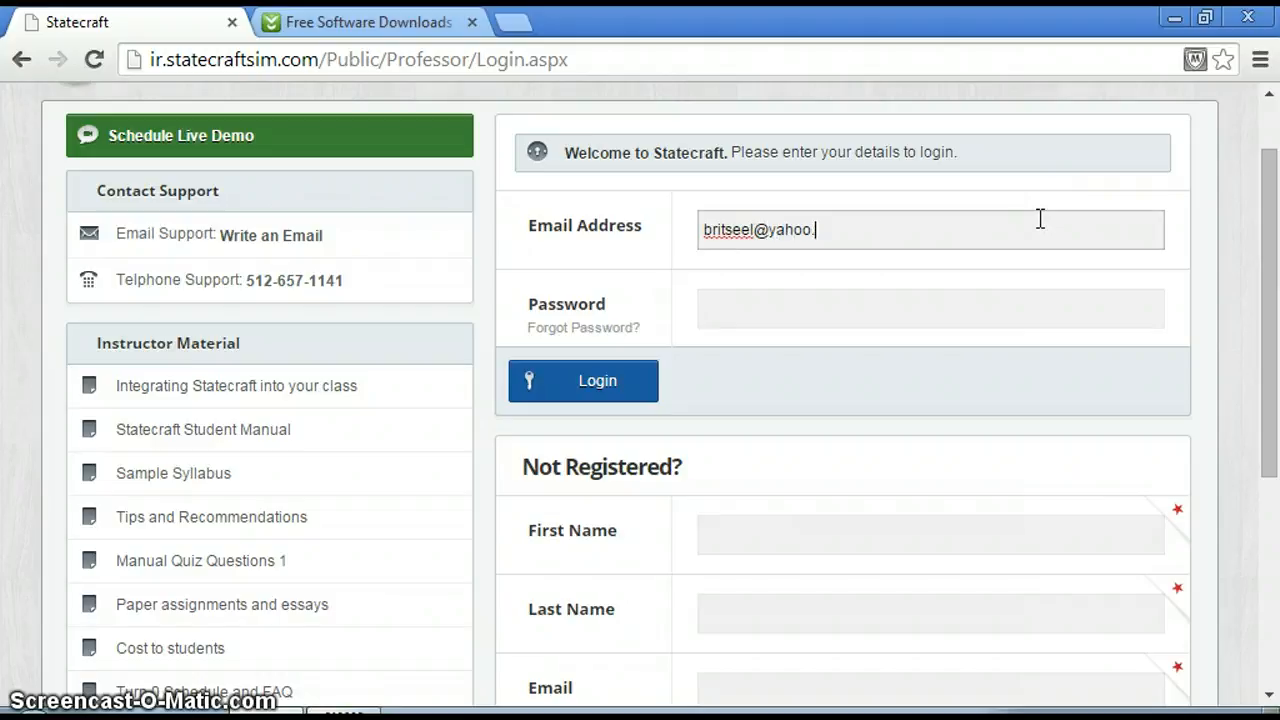
pyautogui.press('Tab')
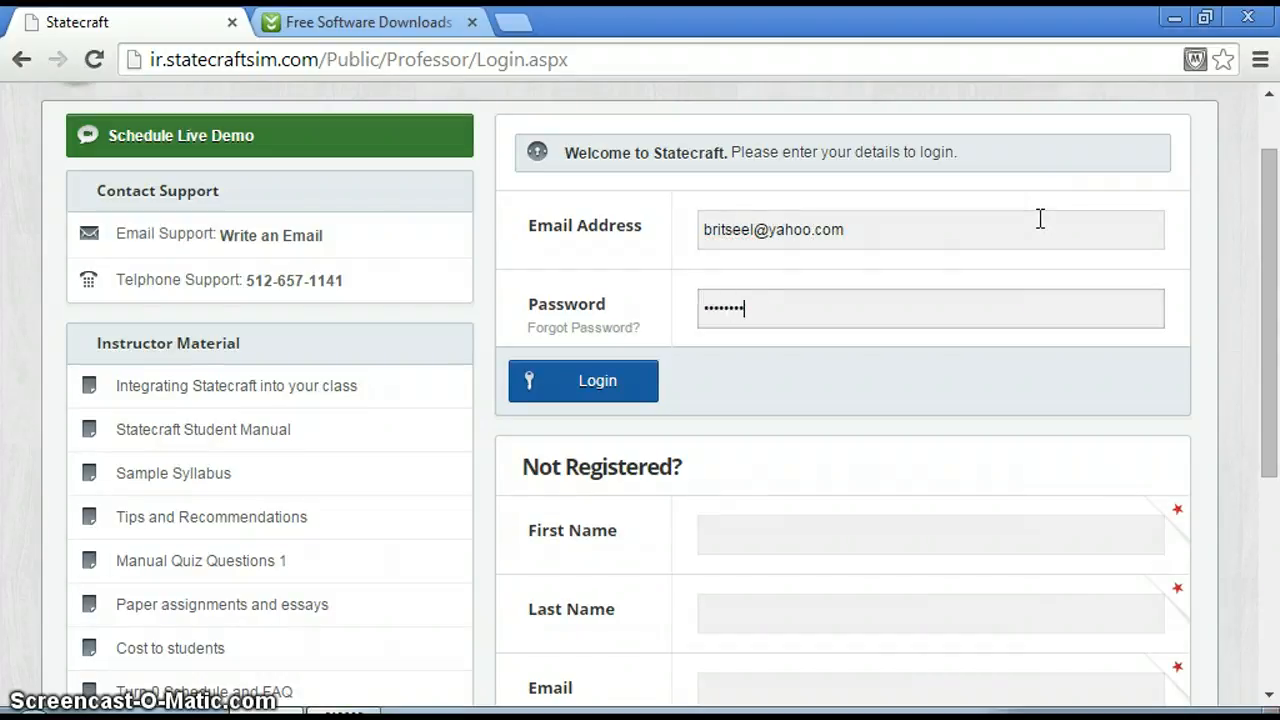
pyautogui.click(600, 378)
# Re-enter the account password and log in to the professor account.
pyautogui.click(771, 403)
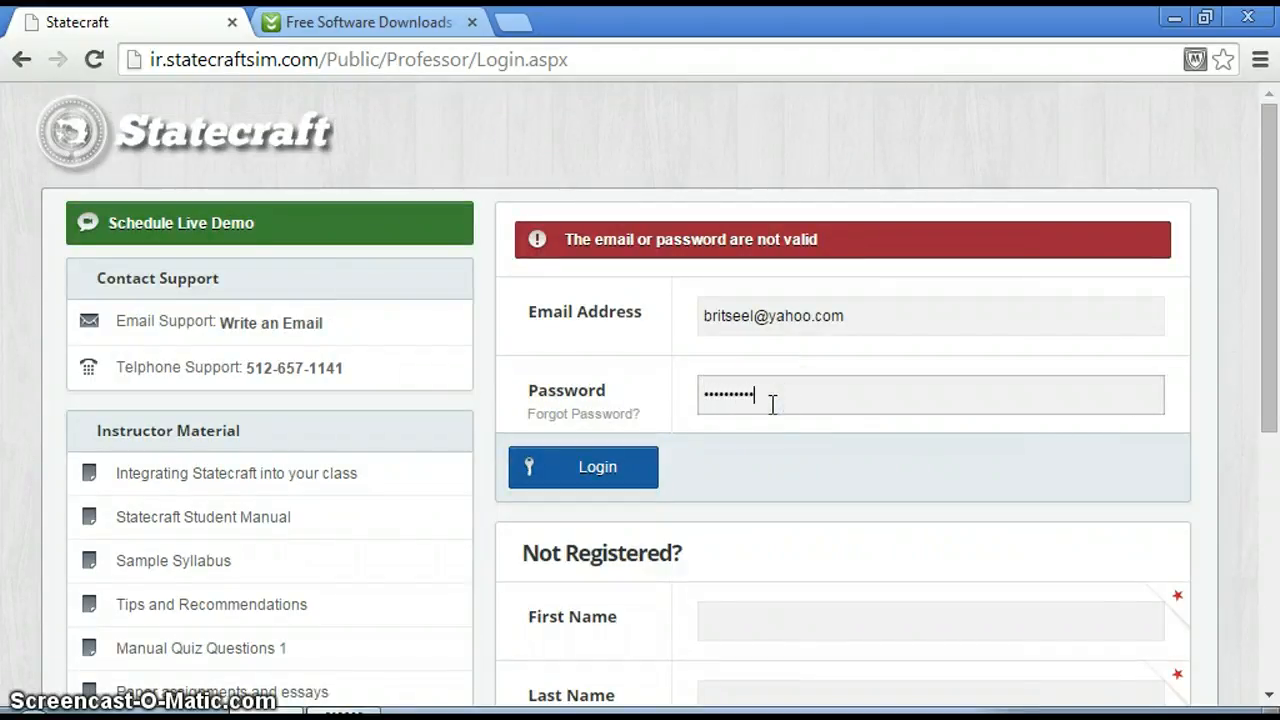
pyautogui.press('Return')
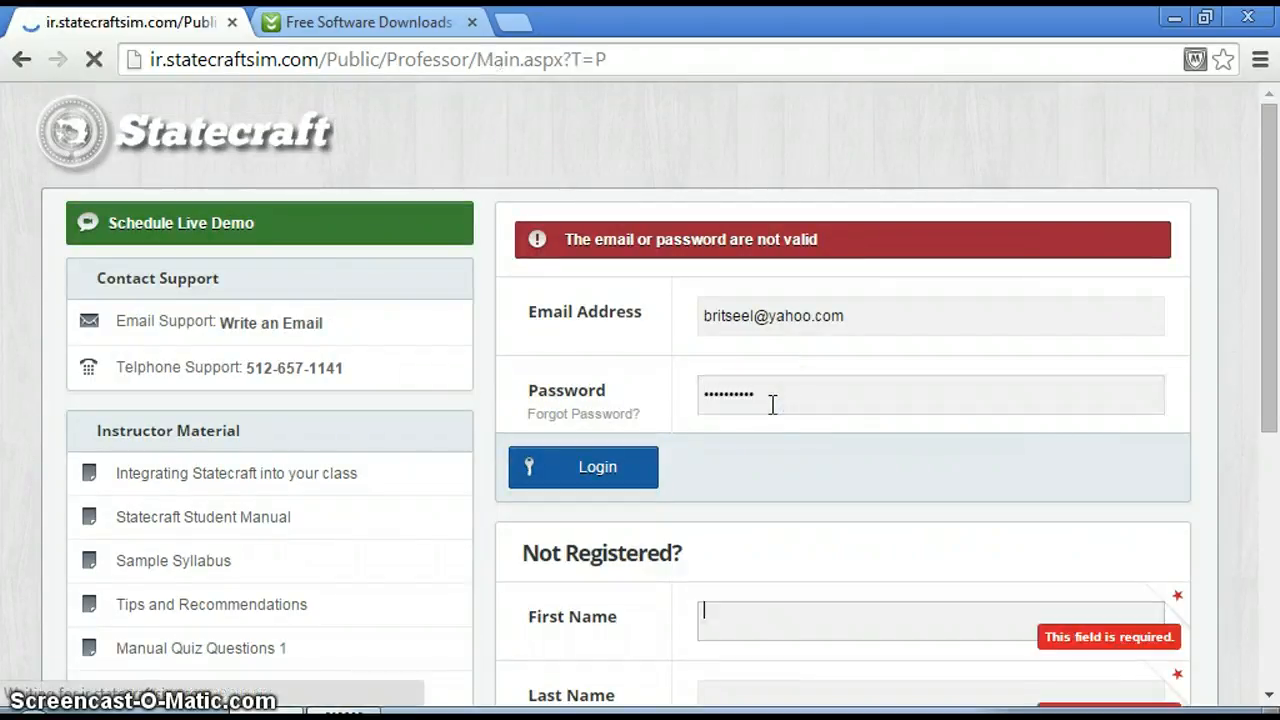
pyautogui.click(621, 477)
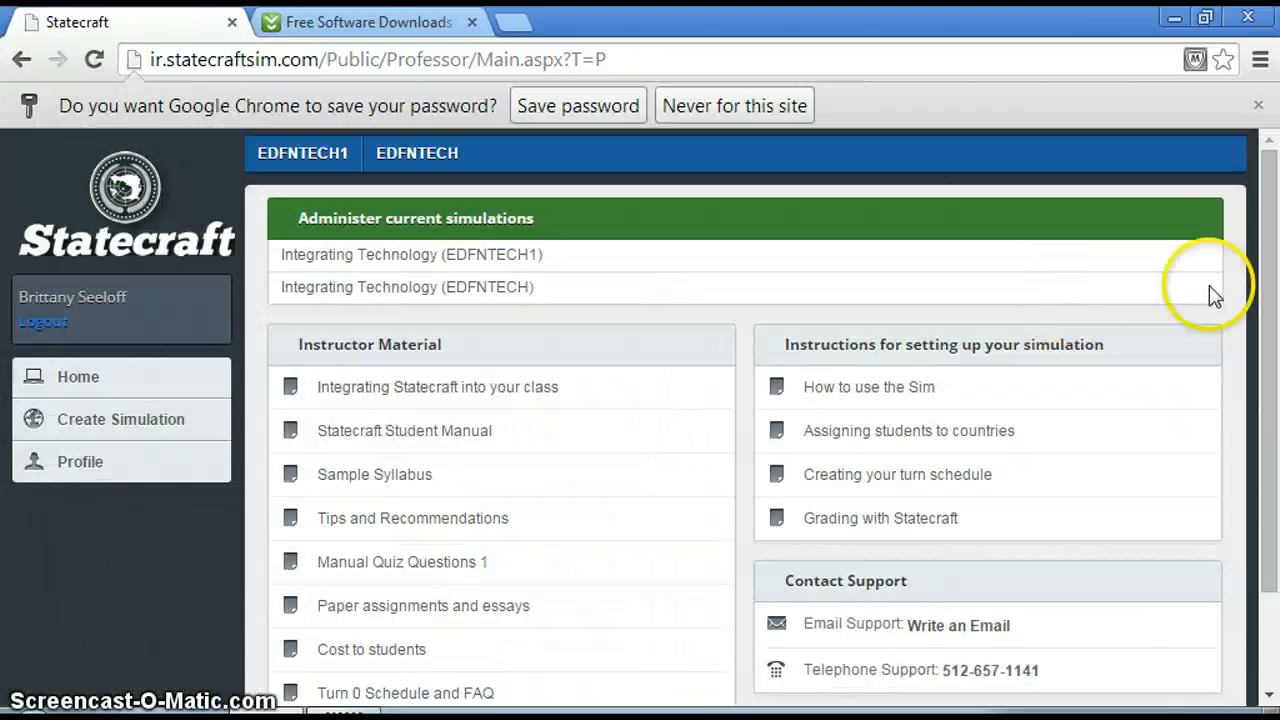
# Read through the "How to use the Sim" guide, including its student advice on page 3, and return to the professor home page.
pyautogui.moveTo(1266, 206); pyautogui.dragTo(1268, 248)
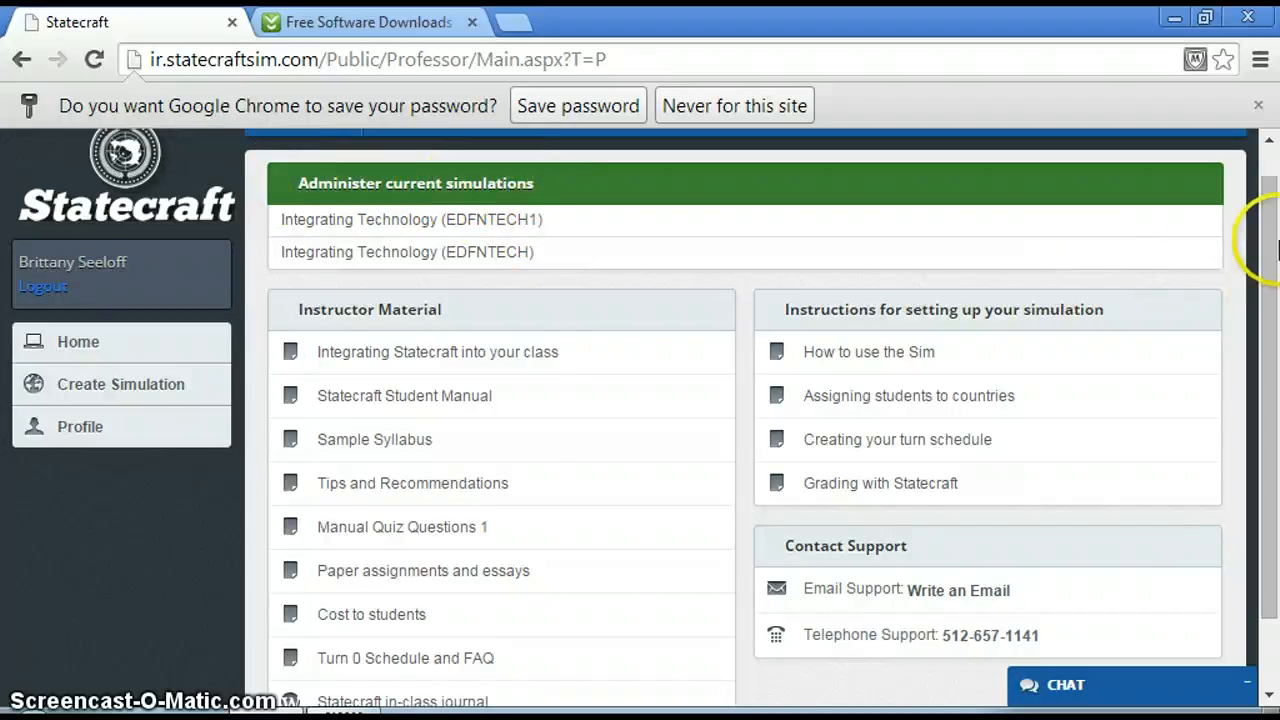
pyautogui.scroll(-2, 1257, 243)
pyautogui.click(905, 270)
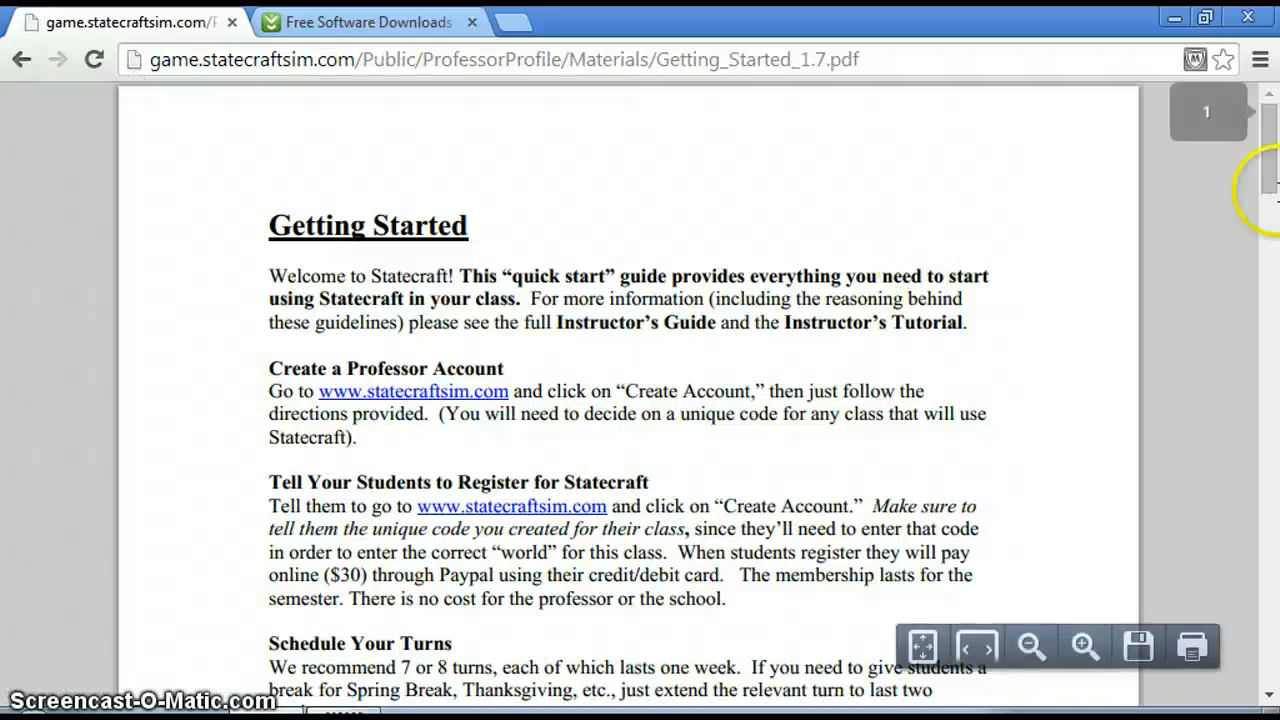
pyautogui.moveTo(1266, 157); pyautogui.dragTo(1272, 228)
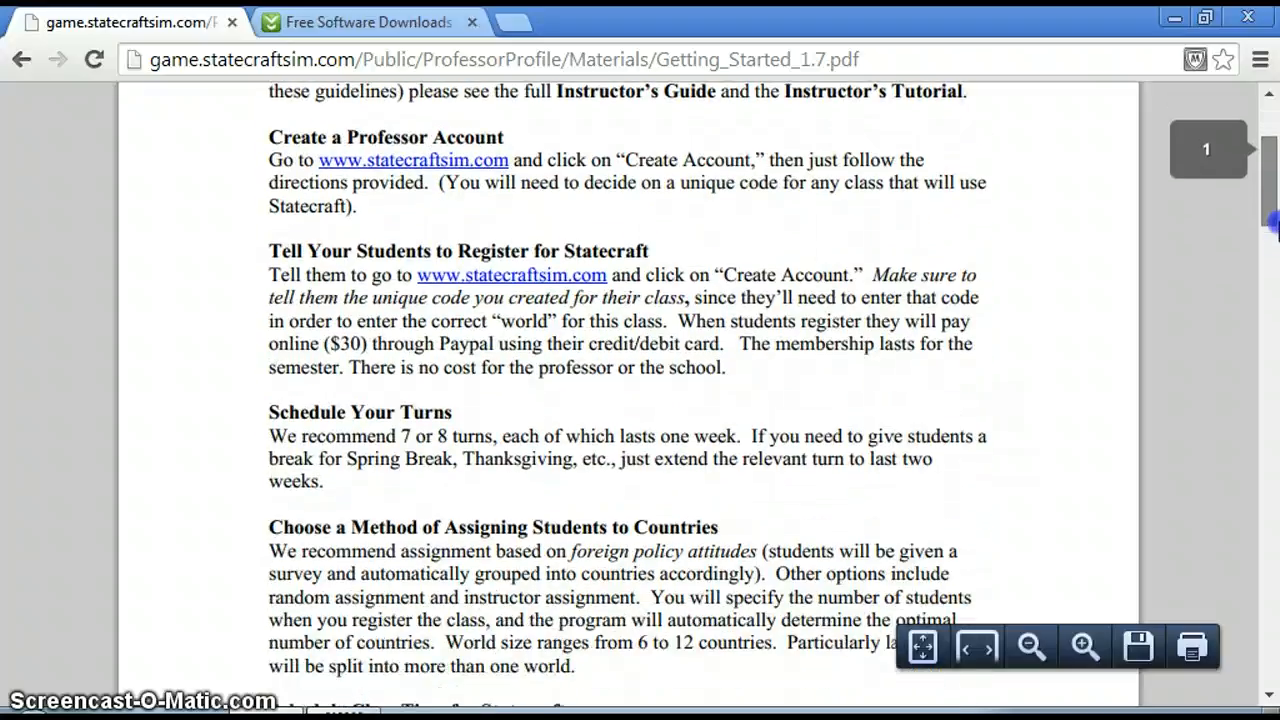
pyautogui.moveTo(1272, 272); pyautogui.dragTo(1274, 555)
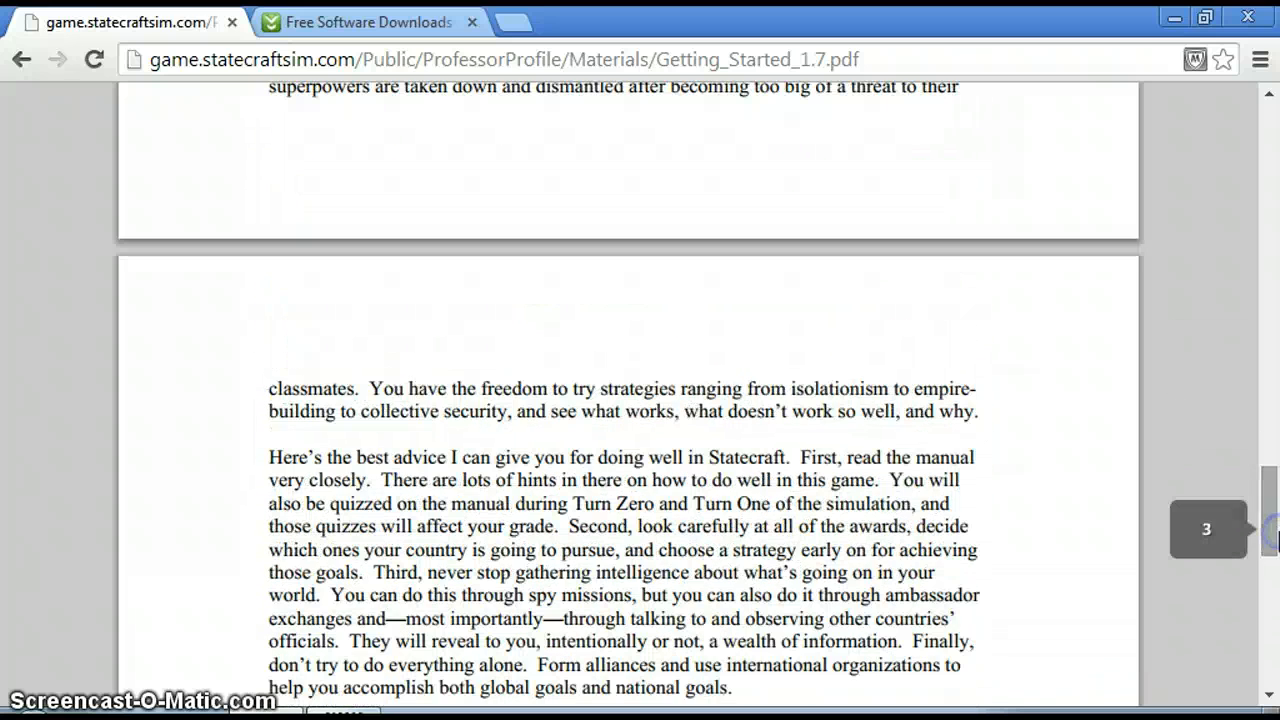
pyautogui.click(24, 60)
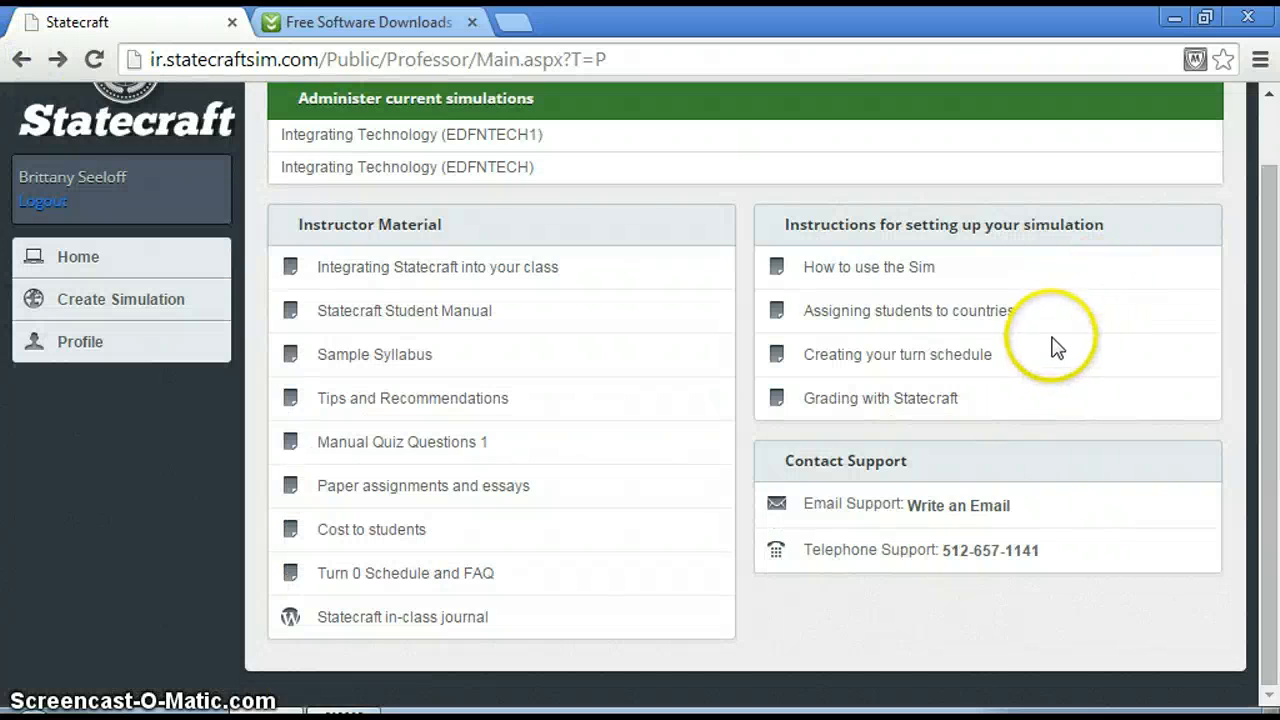
# Look through the "Assigning students to countries" instructions and return to the professor home page.
pyautogui.click(991, 317)
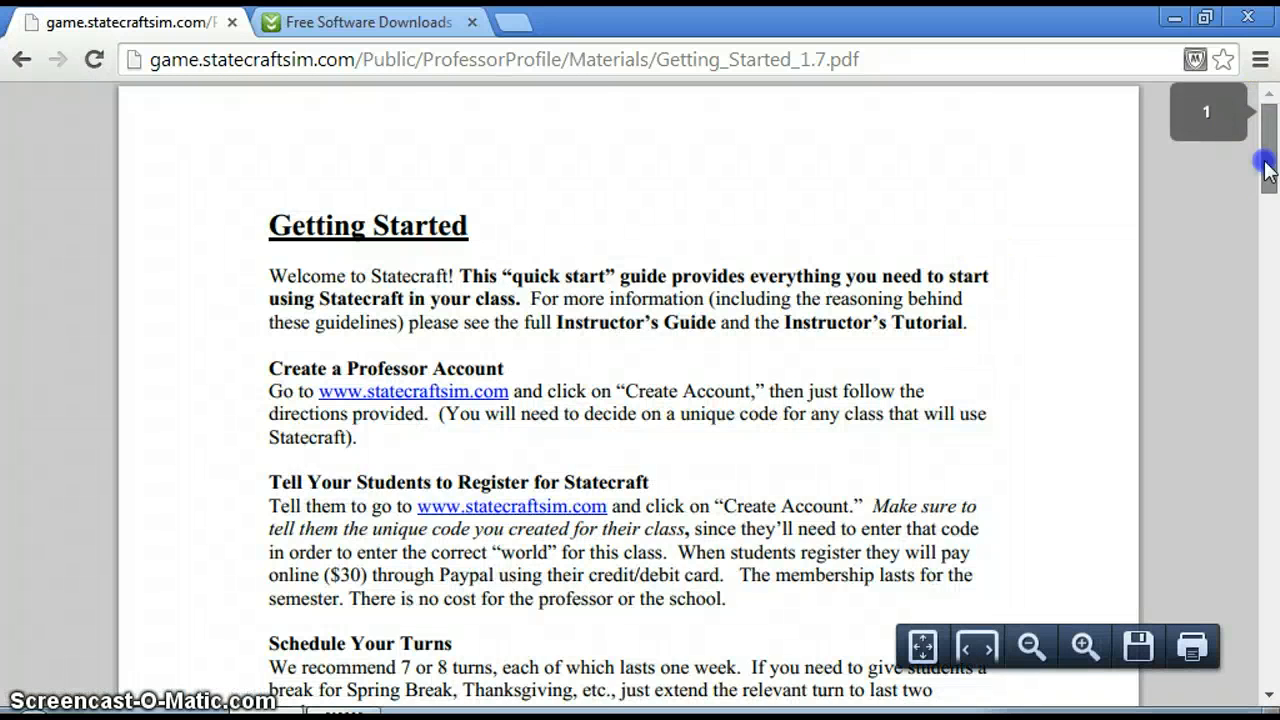
pyautogui.moveTo(1267, 168); pyautogui.dragTo(1272, 496)
pyautogui.click(19, 62)
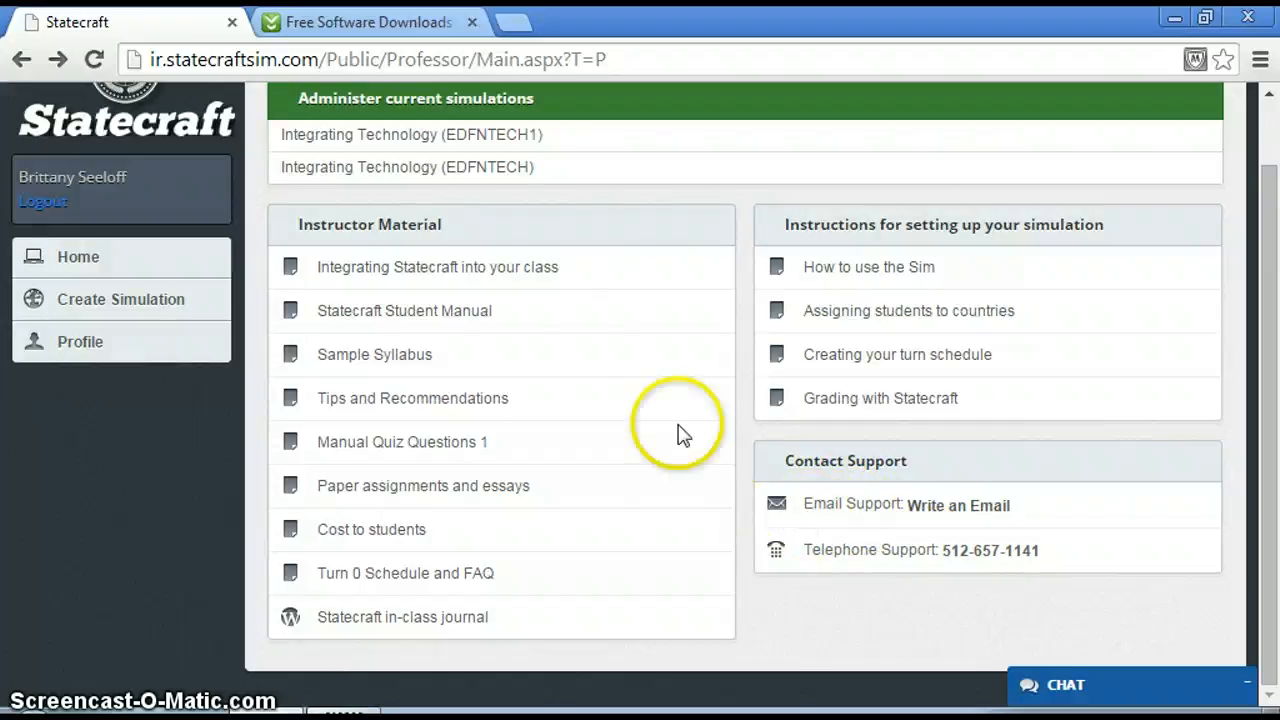
# Skim the "Integrating Statecraft into your class" lecture outlines up to page 9 and return to the professor home page.
pyautogui.click(513, 276)
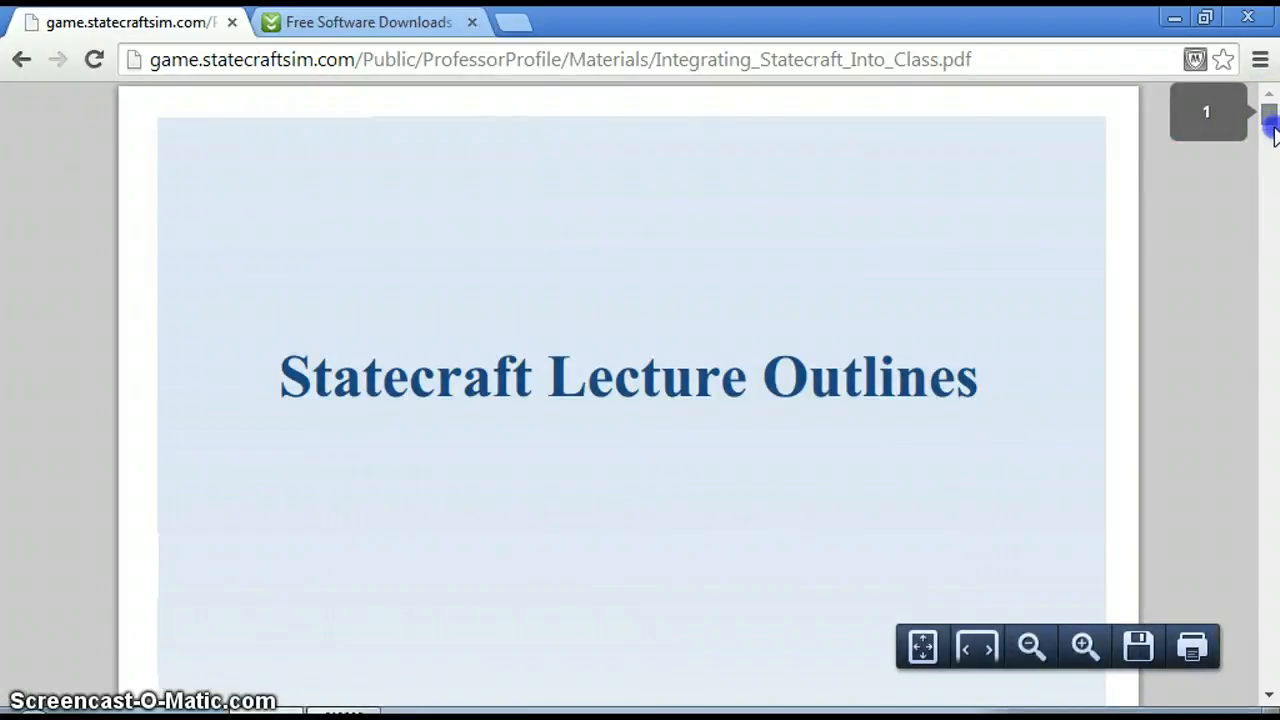
pyautogui.moveTo(1272, 133); pyautogui.dragTo(1275, 231)
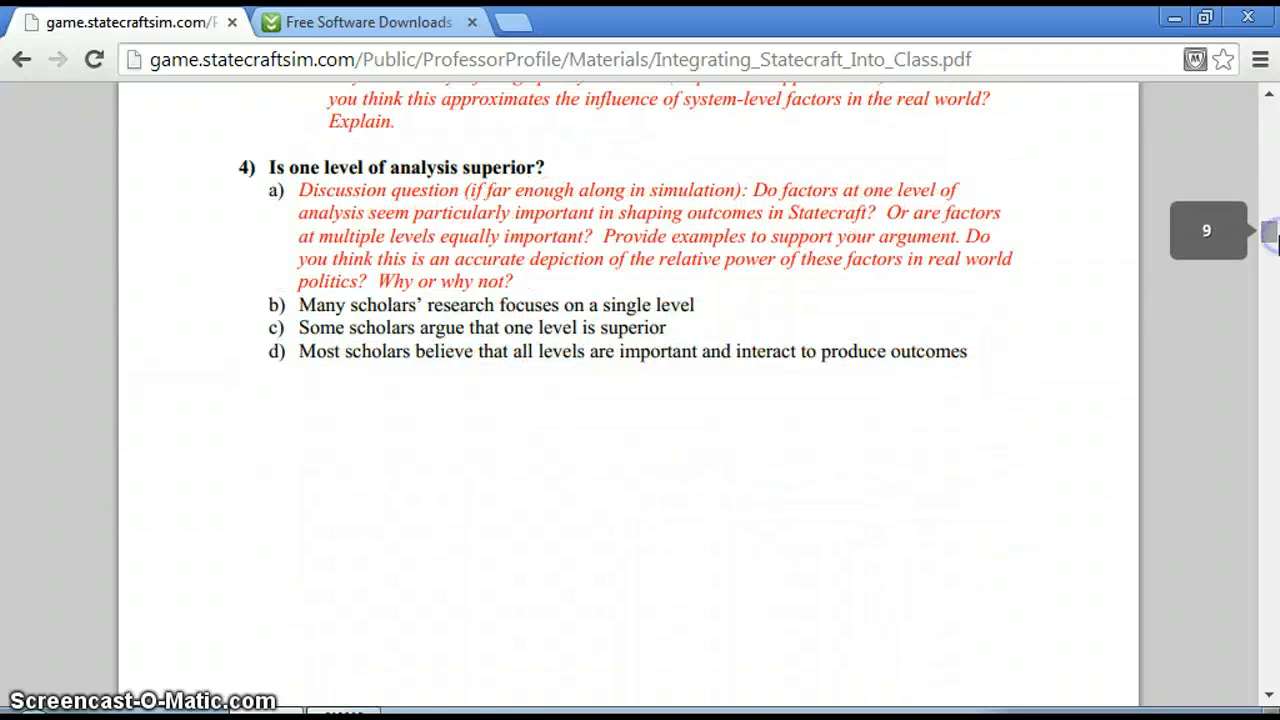
pyautogui.click(20, 62)
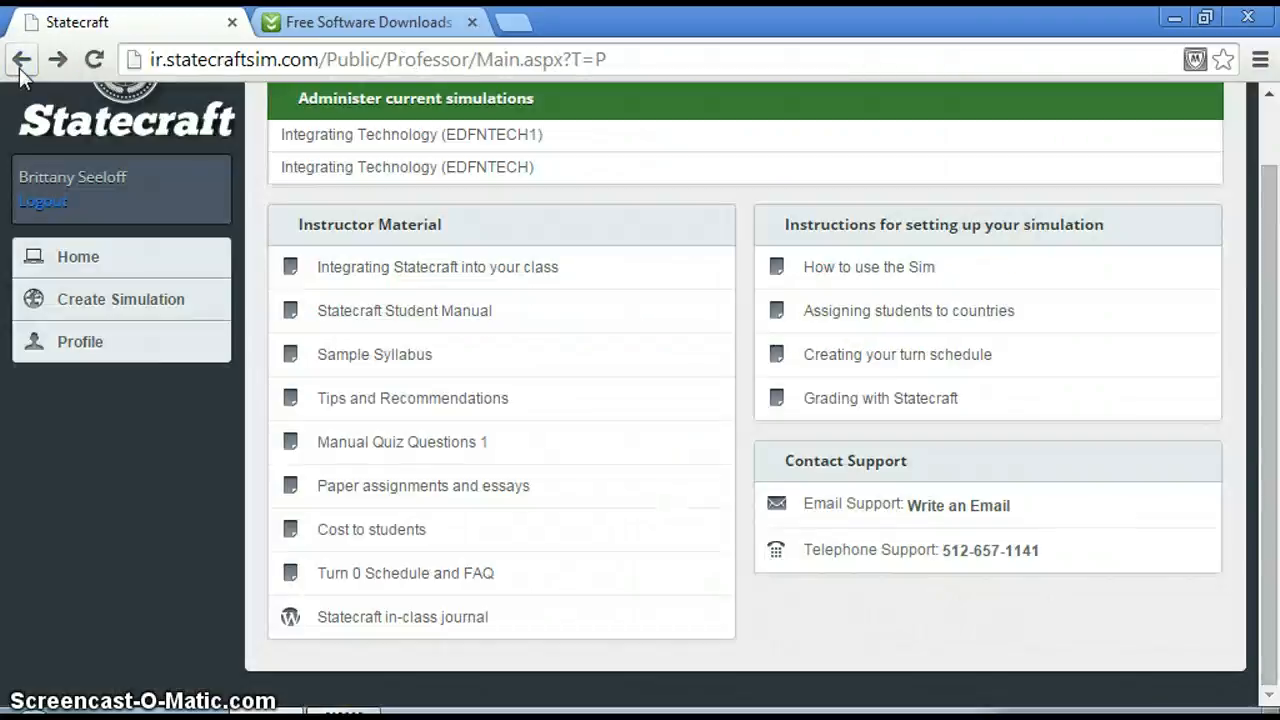
# Review the Statecraft Student Manual from the table of contents to the political capital table on page 13, and return to the home page.
pyautogui.click(424, 318)
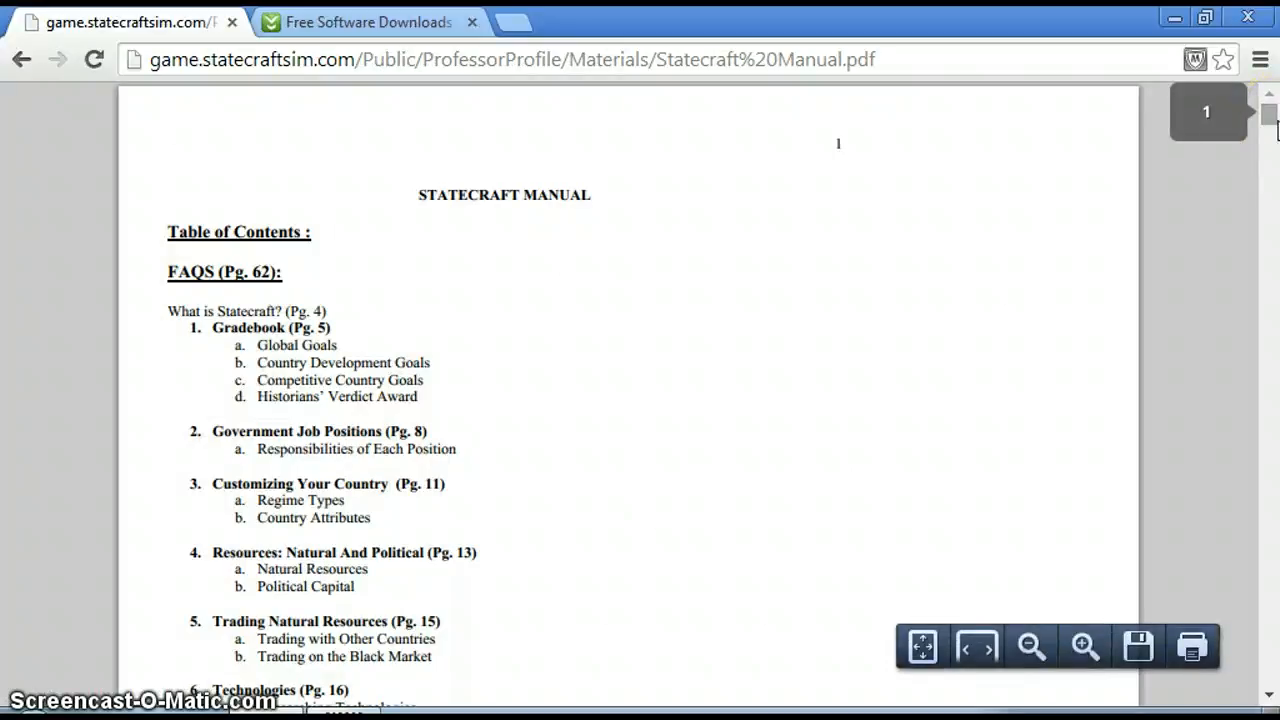
pyautogui.moveTo(1276, 125); pyautogui.dragTo(1272, 238)
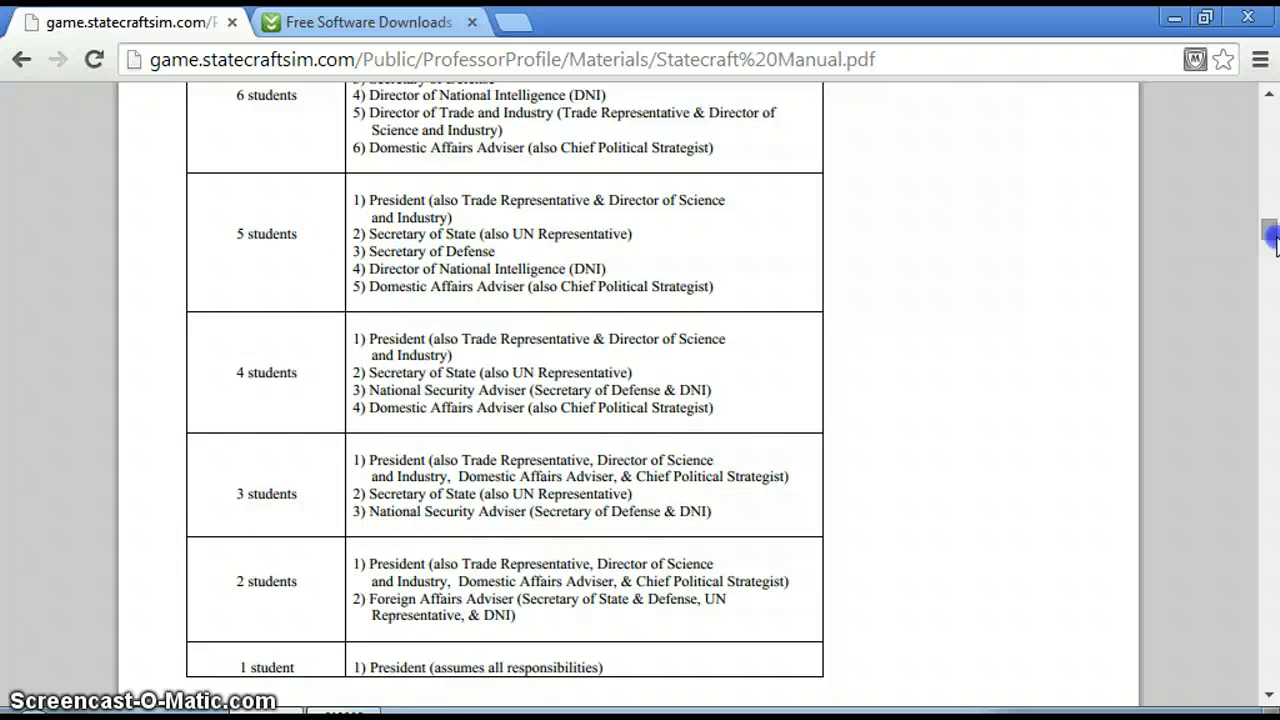
pyautogui.moveTo(1272, 240); pyautogui.dragTo(1274, 280)
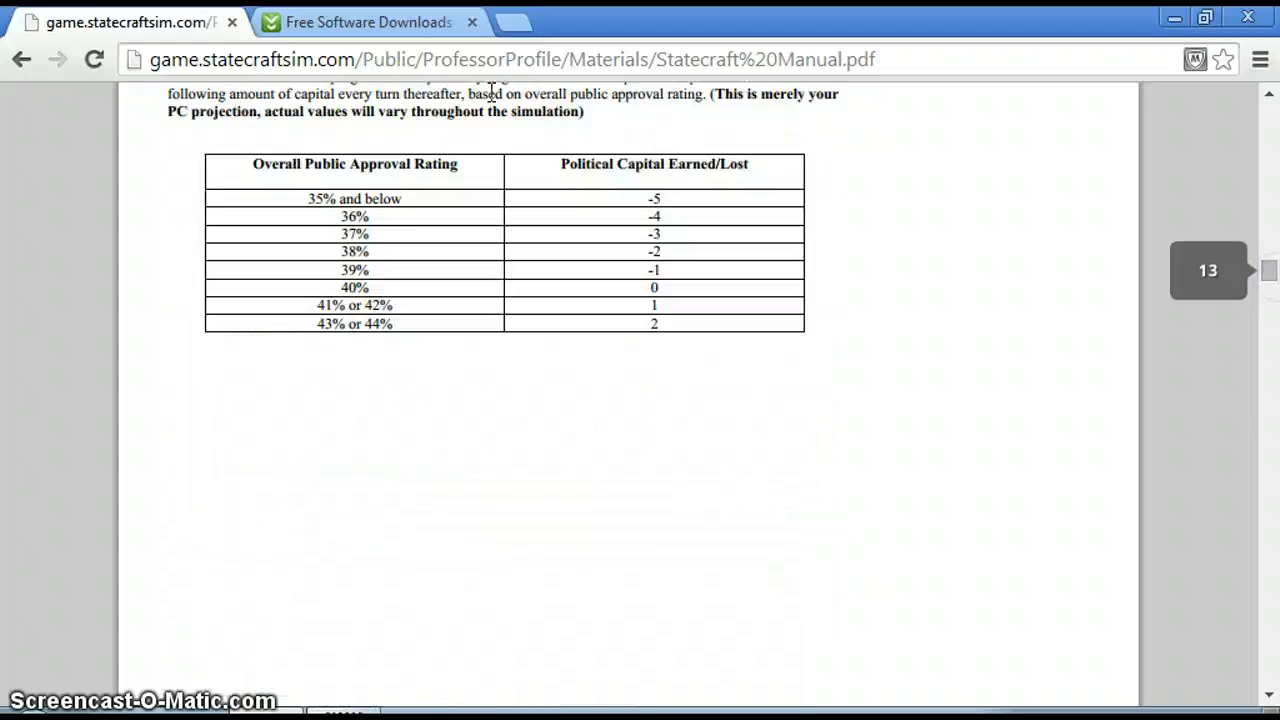
pyautogui.click(23, 62)
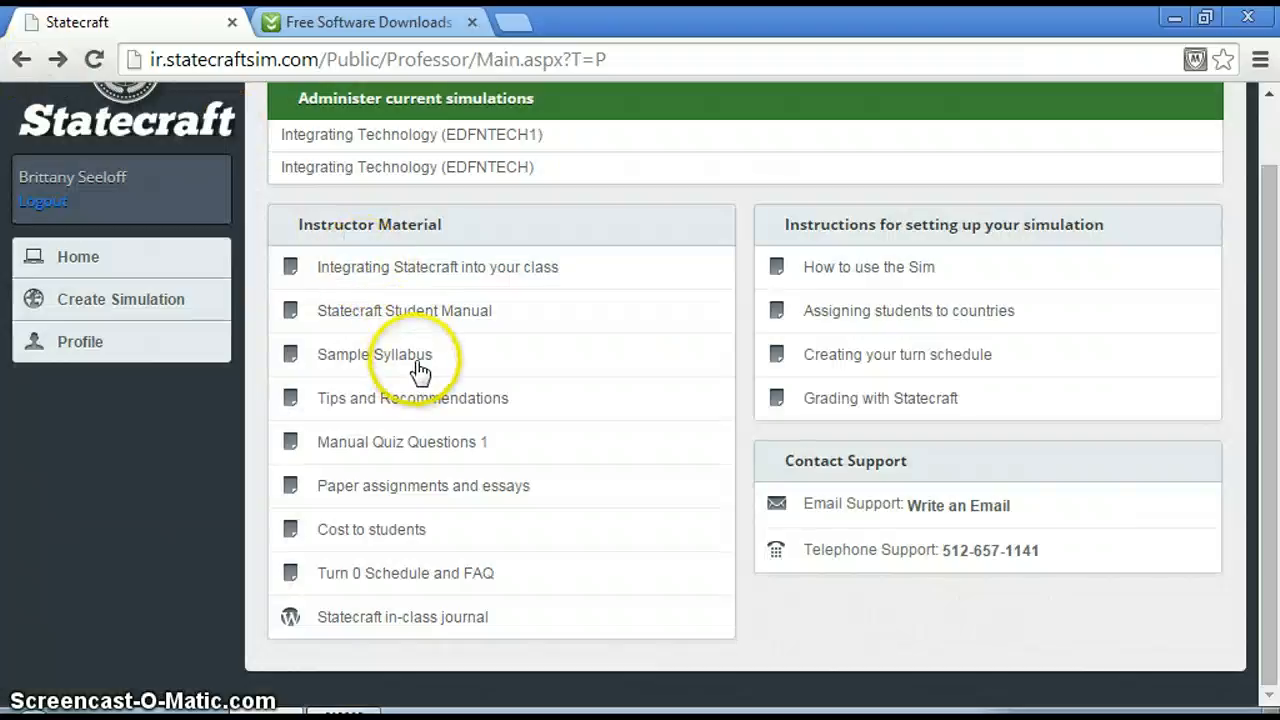
# Check the recommended number and length of turns in the "Tips and Recommendations" guide and return to the professor home page.
pyautogui.click(492, 400)
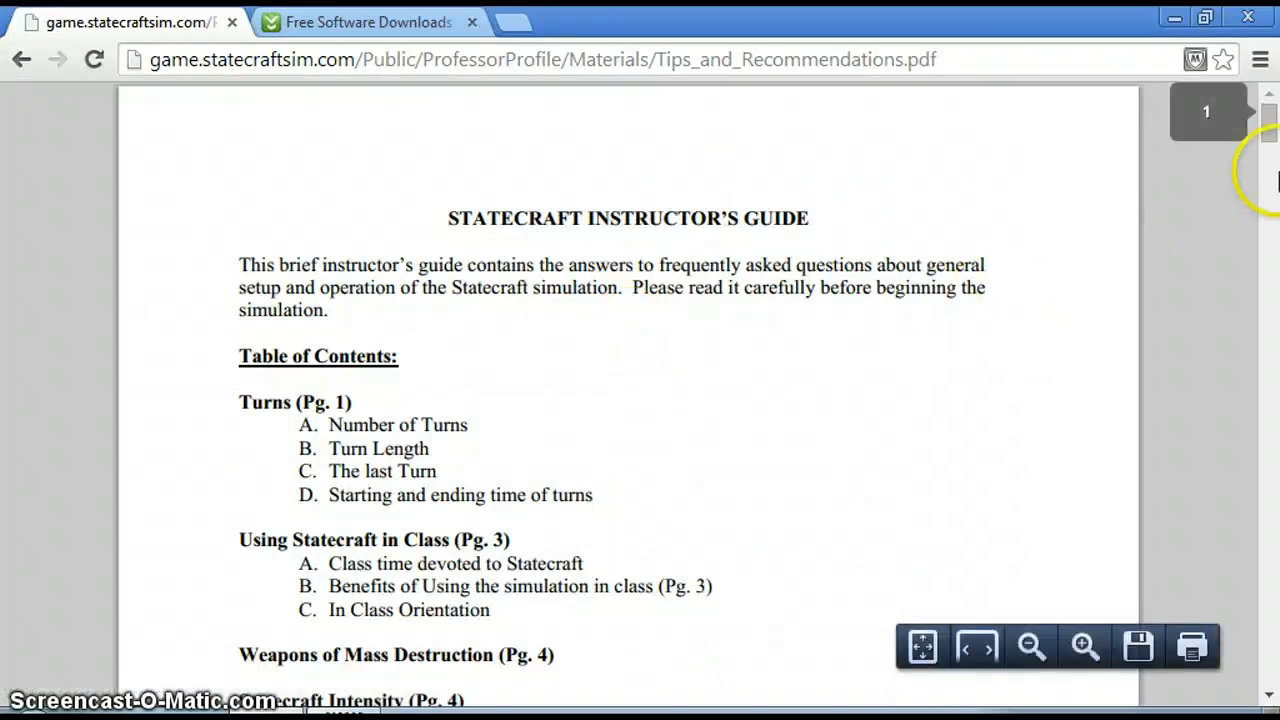
pyautogui.scroll(-7, 1265, 170)
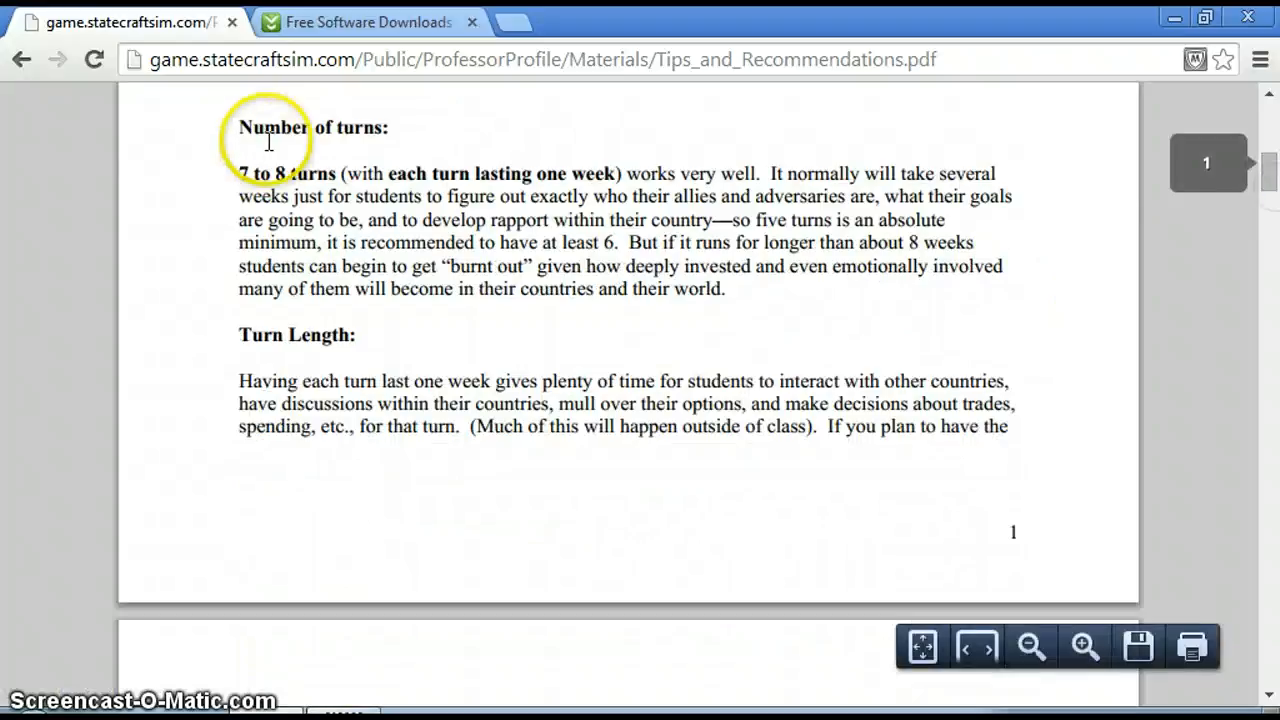
pyautogui.click(21, 59)
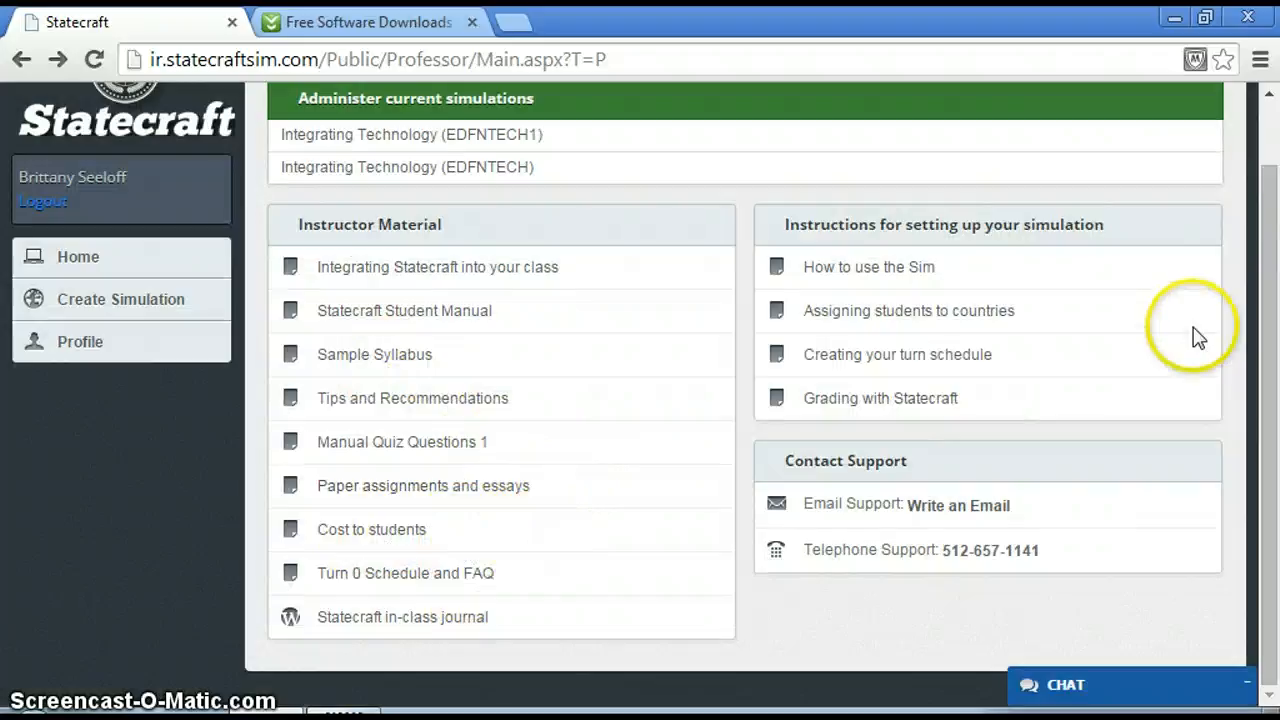
# Start a new simulation and submit its course information: school Millersville University, course code EDFNTECH2, course name Integrating Technology.
pyautogui.moveTo(1262, 186); pyautogui.dragTo(1275, 143)
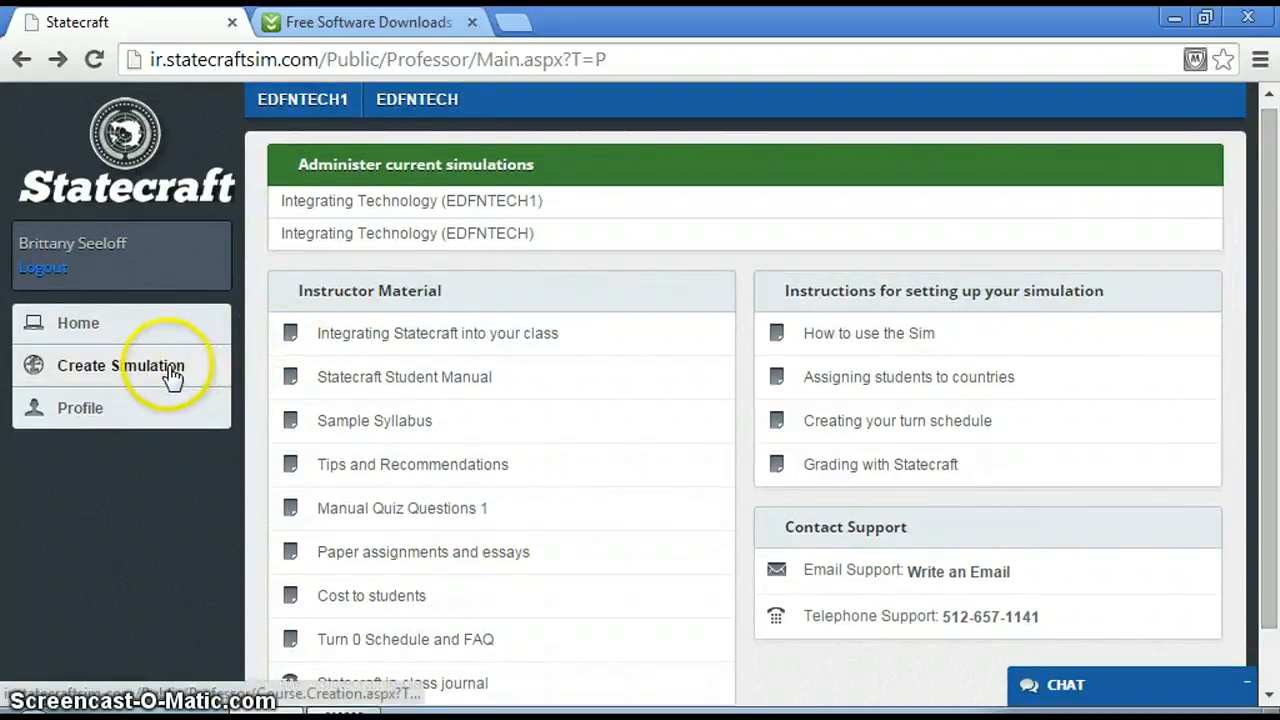
pyautogui.click(95, 372)
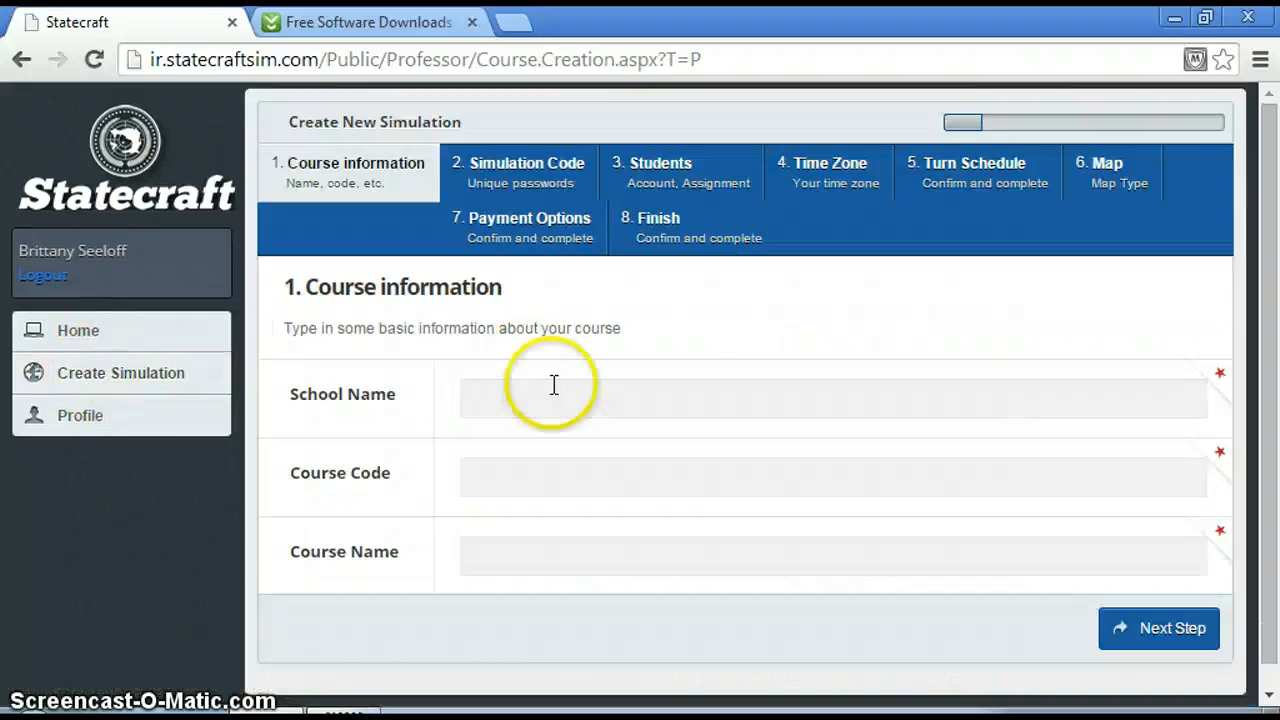
pyautogui.click(551, 385)
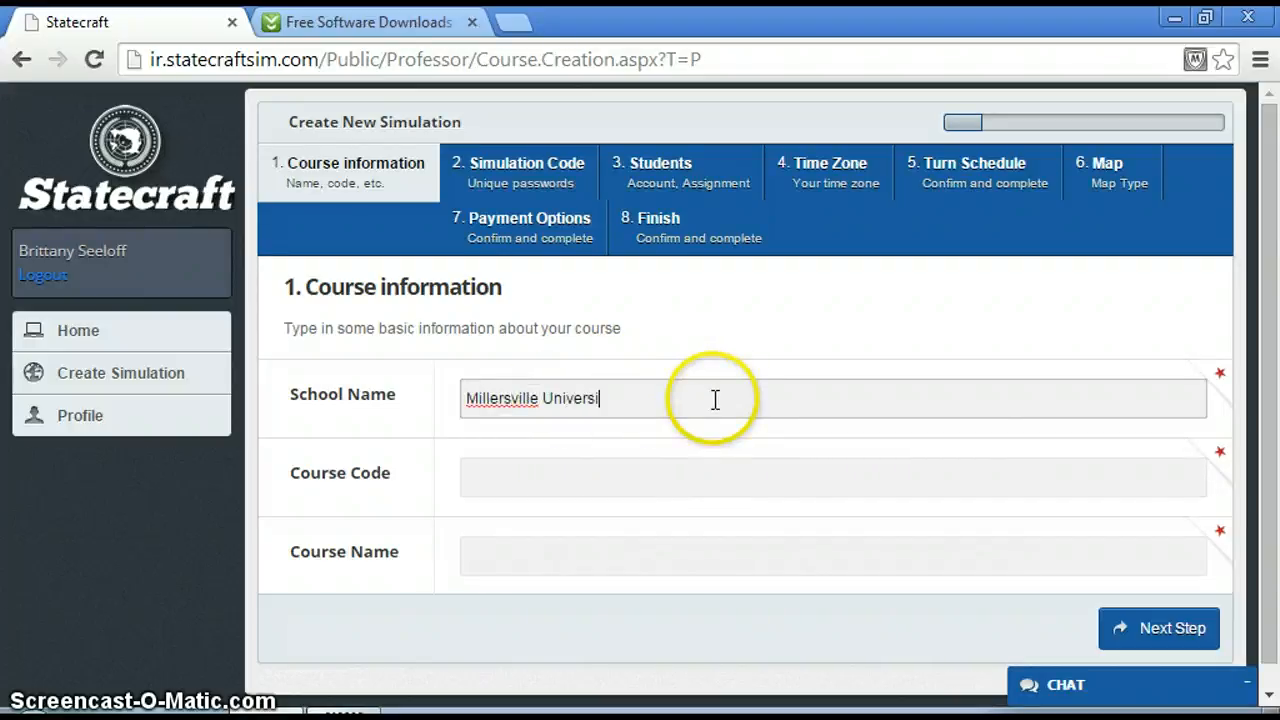
pyautogui.press('Tab')
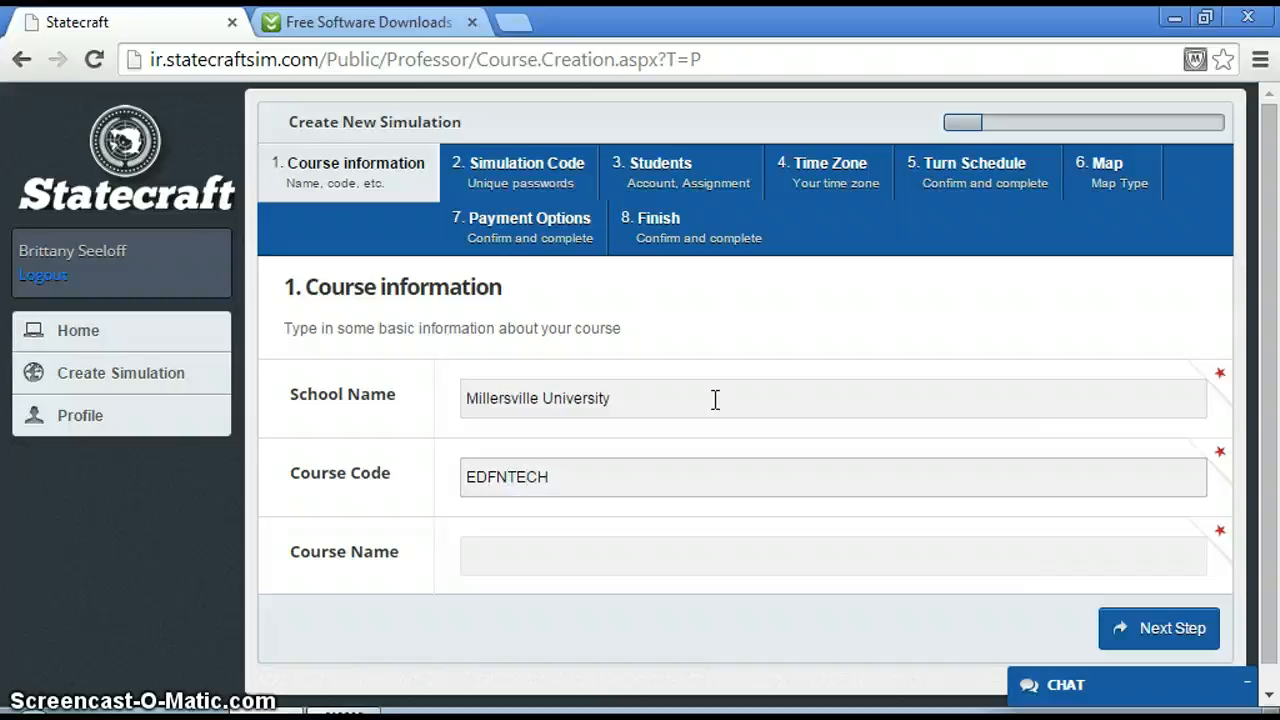
pyautogui.press('Tab')
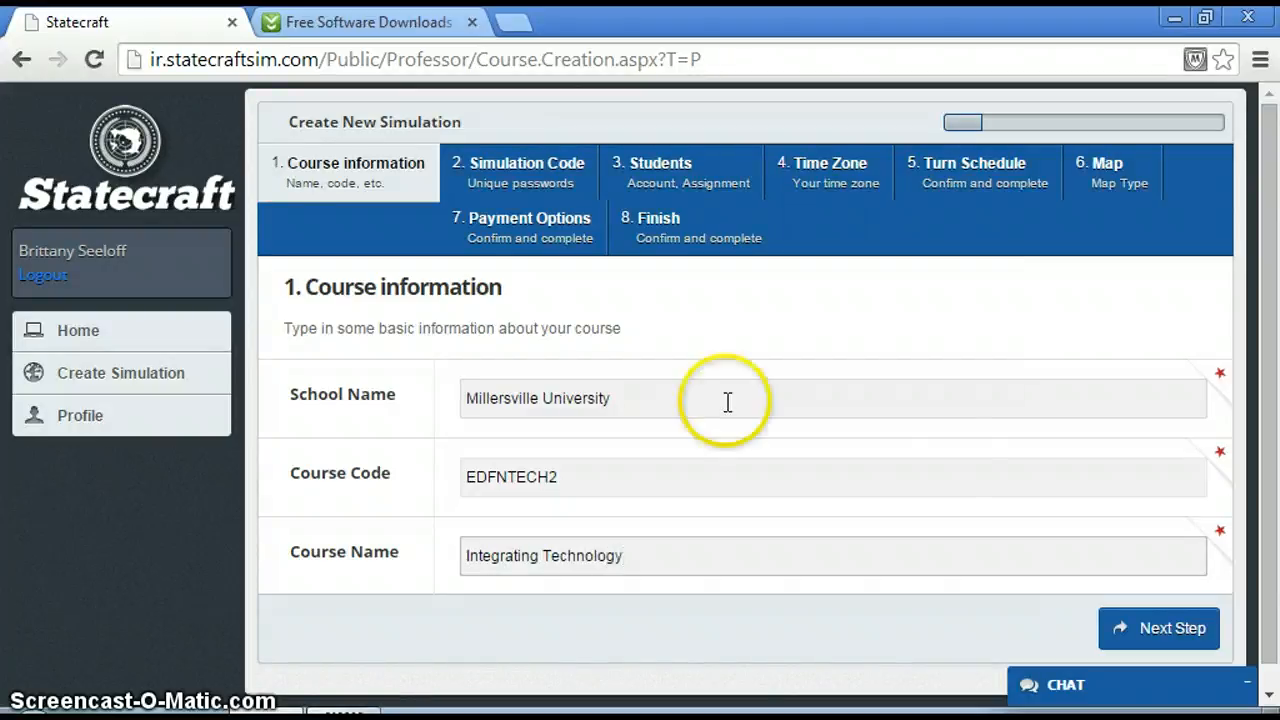
pyautogui.click(1168, 630)
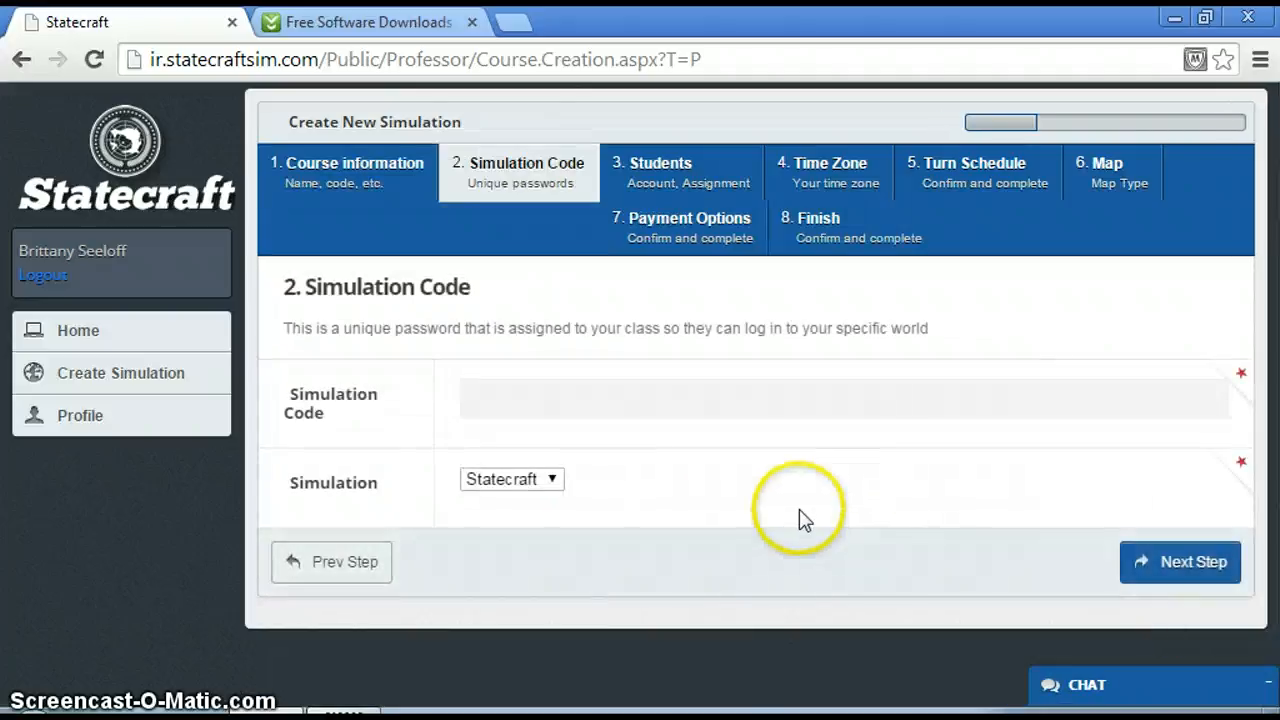
# Enter the class's unique simulation code and keep Statecraft as the simulation.
pyautogui.click(602, 403)
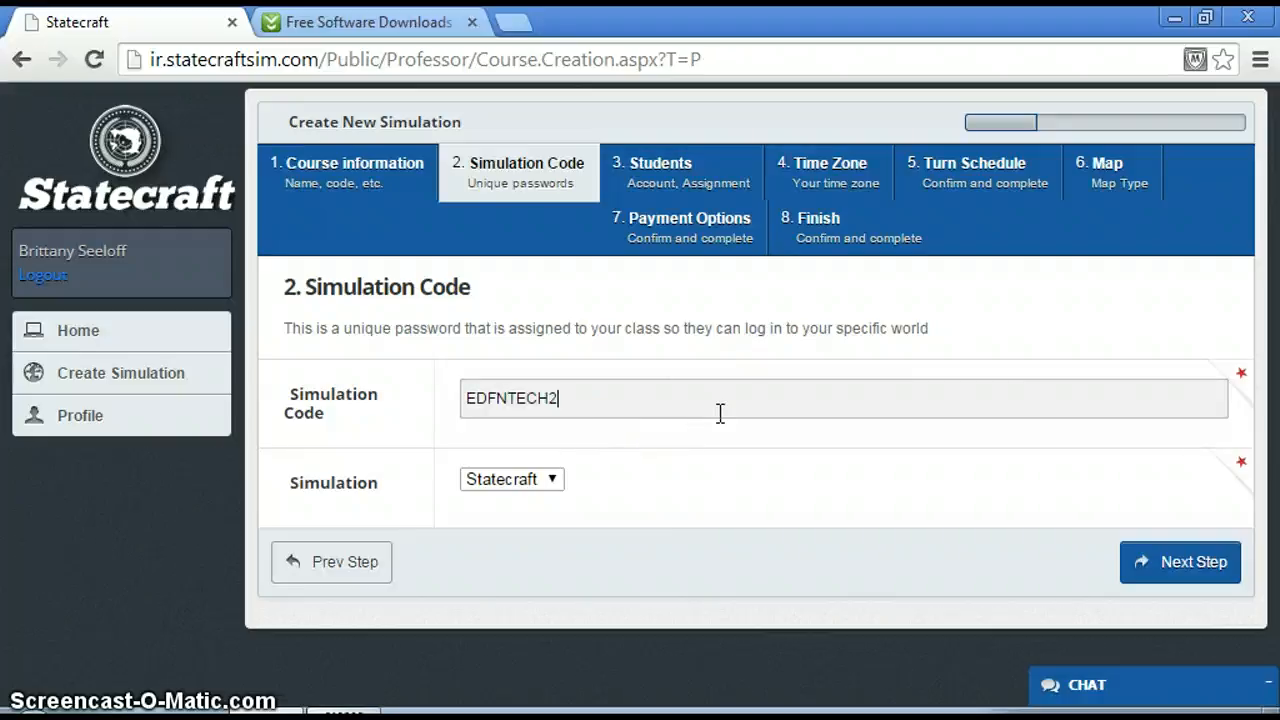
pyautogui.click(554, 479)
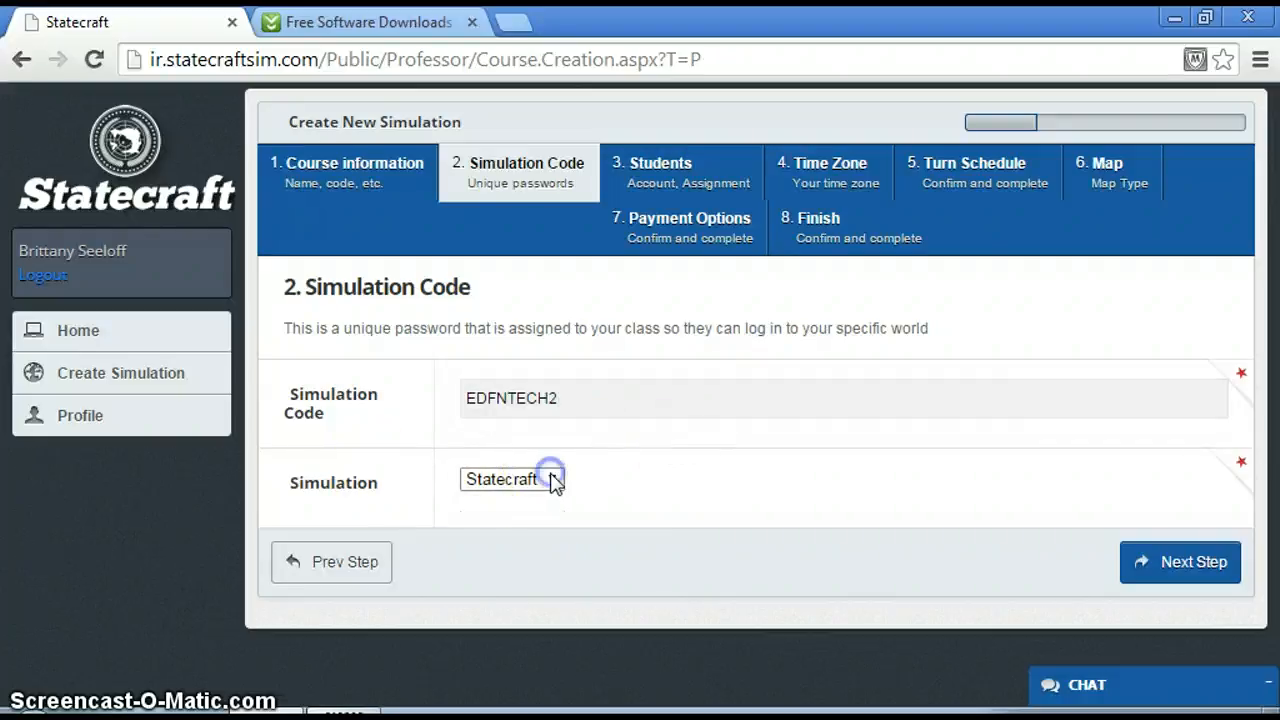
pyautogui.click(552, 480)
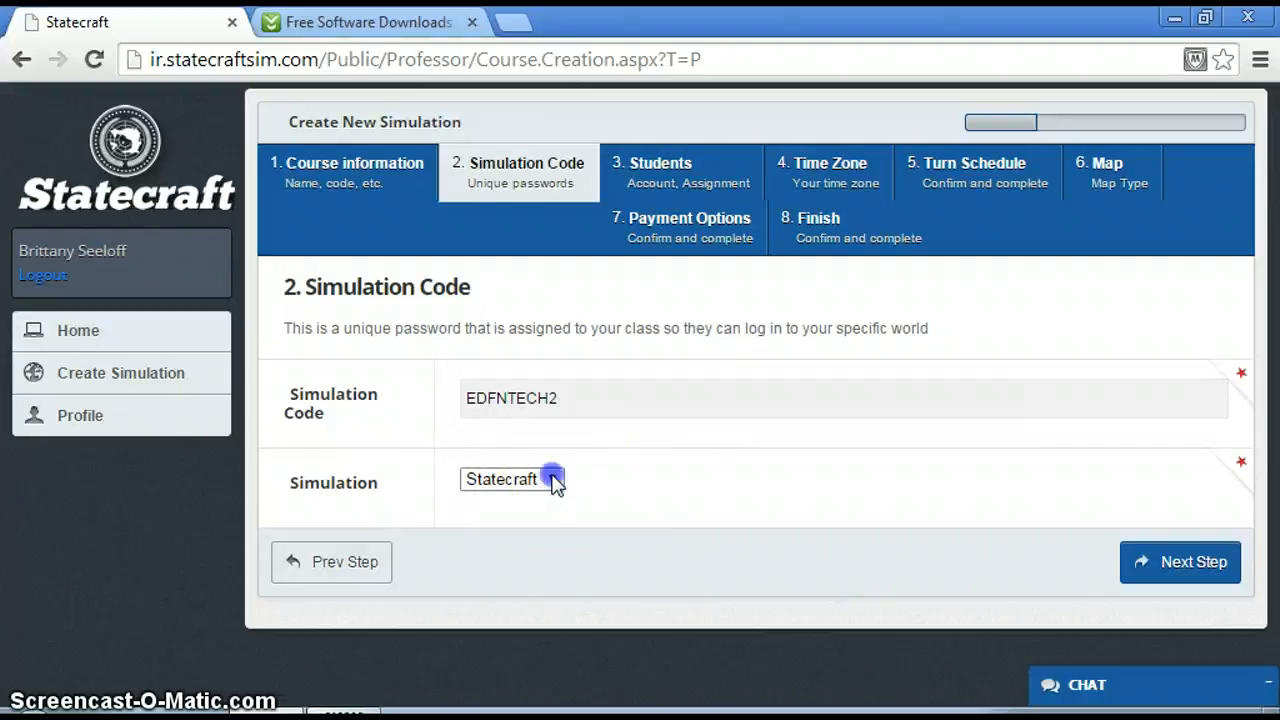
# Set 30 participating students assigned by the Foreign Policy Attitude Test, and accept the Eastern Time (US & Canada) time zone.
pyautogui.click(1190, 564)
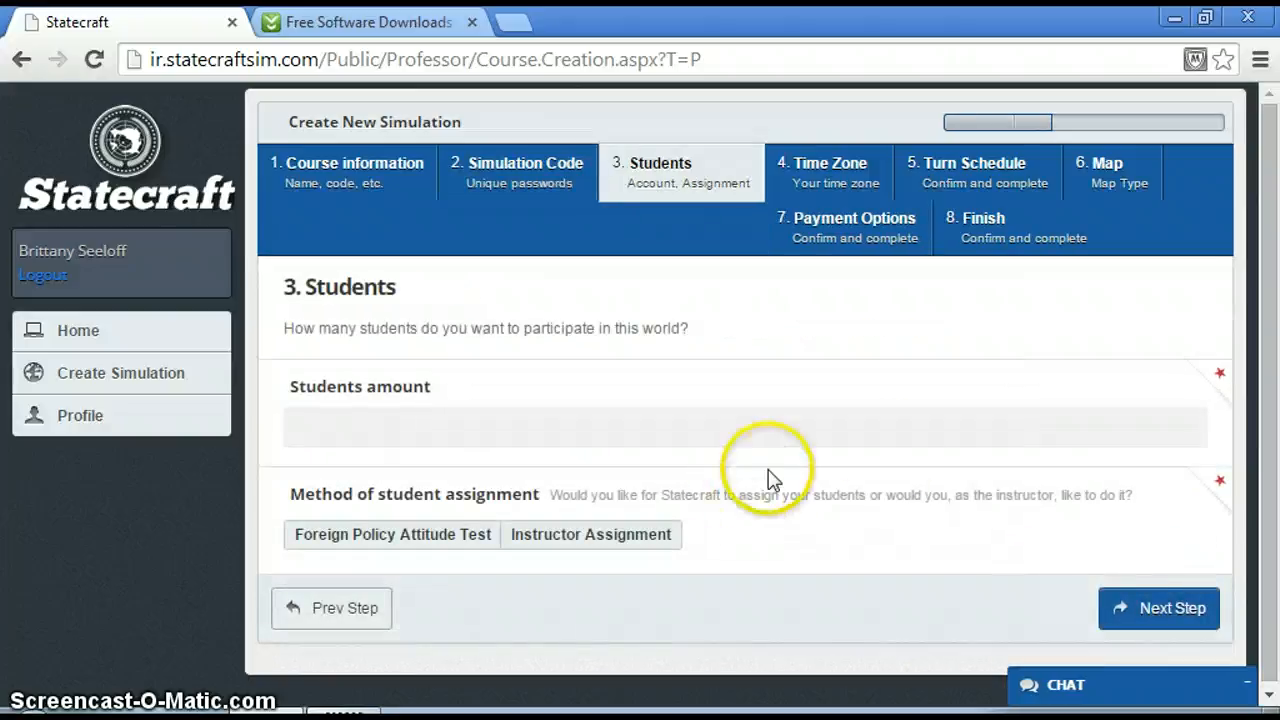
pyautogui.click(864, 436)
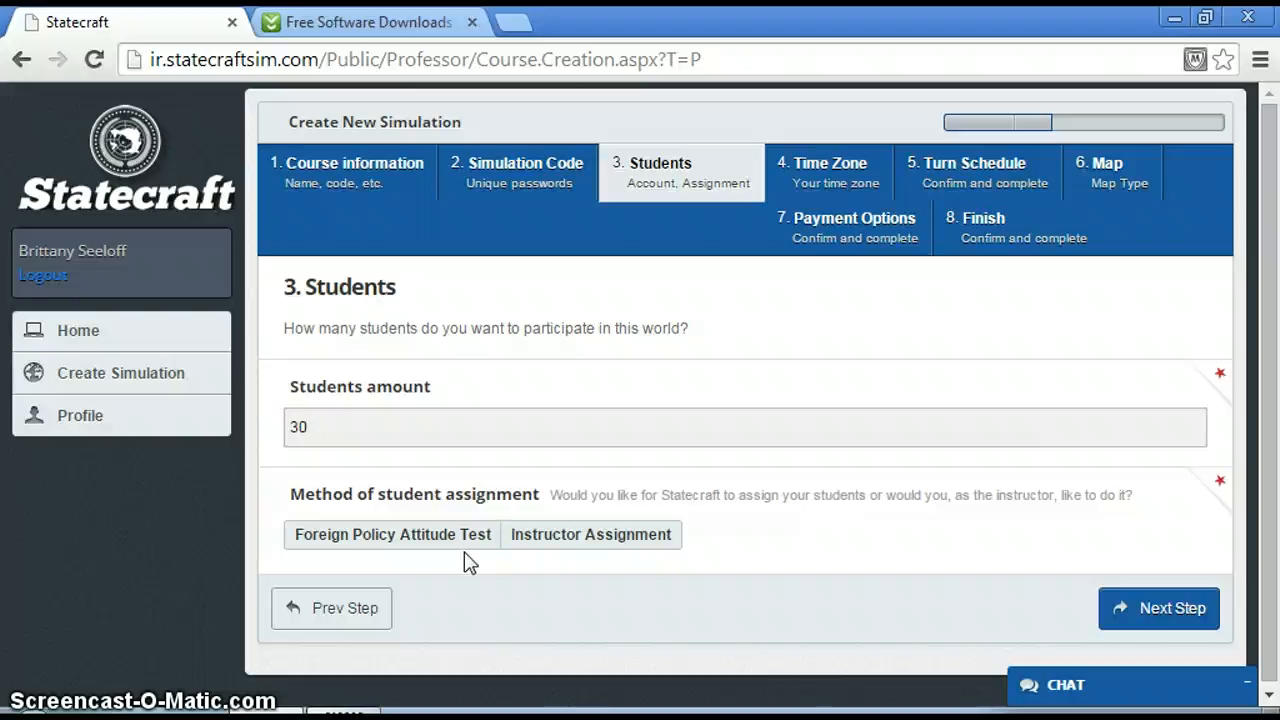
pyautogui.click(401, 538)
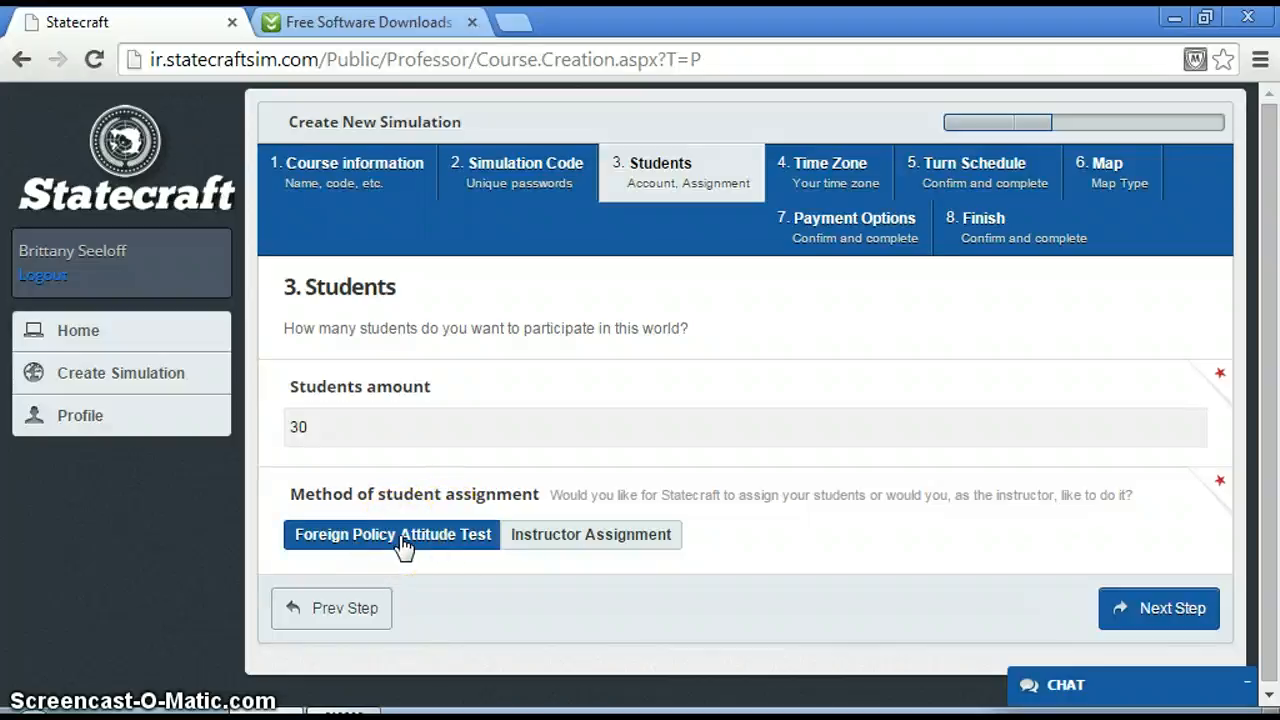
pyautogui.click(1170, 604)
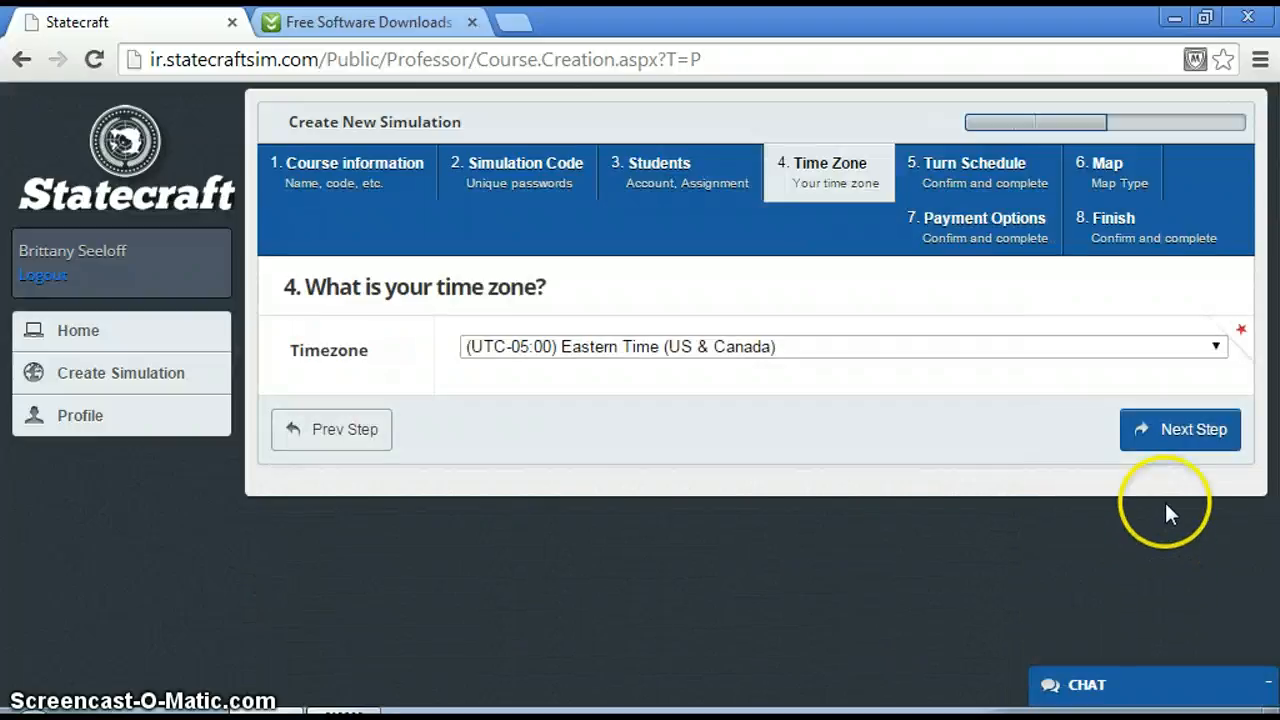
pyautogui.click(1165, 429)
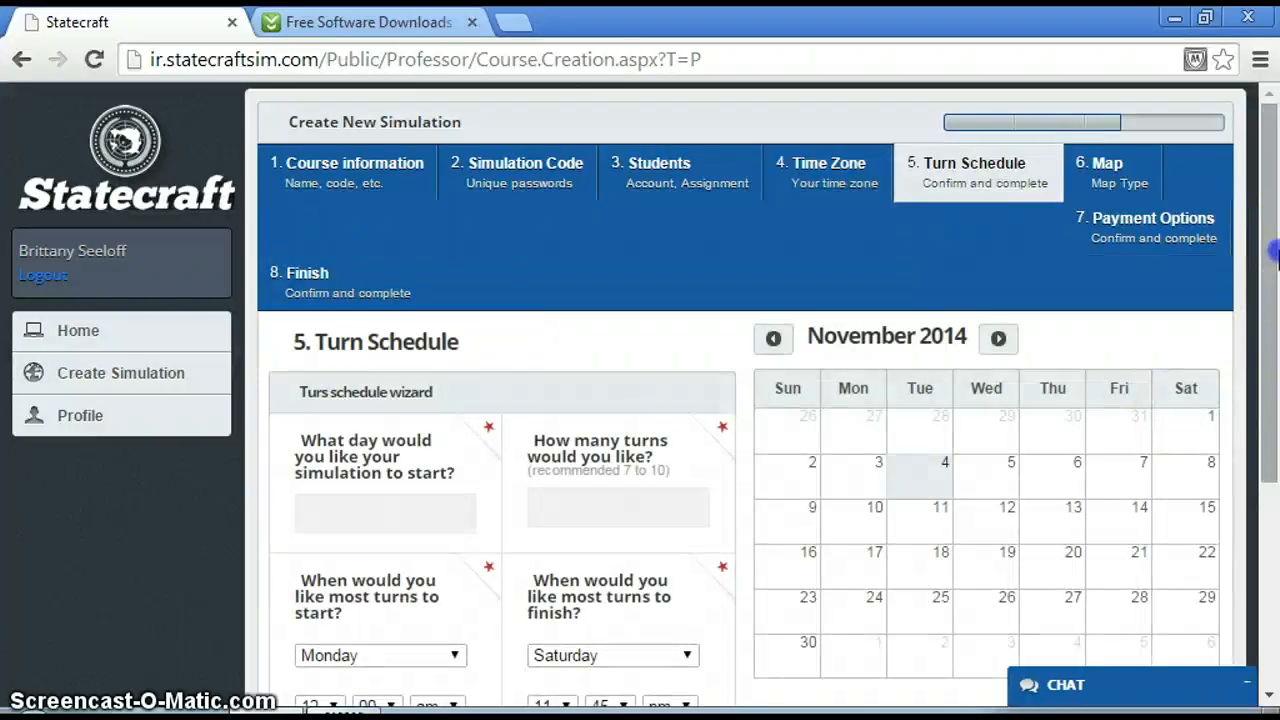
# Set the simulation's start date to 9 Nov 2014 and the number of turns to 8.
pyautogui.moveTo(1274, 255); pyautogui.dragTo(1272, 340)
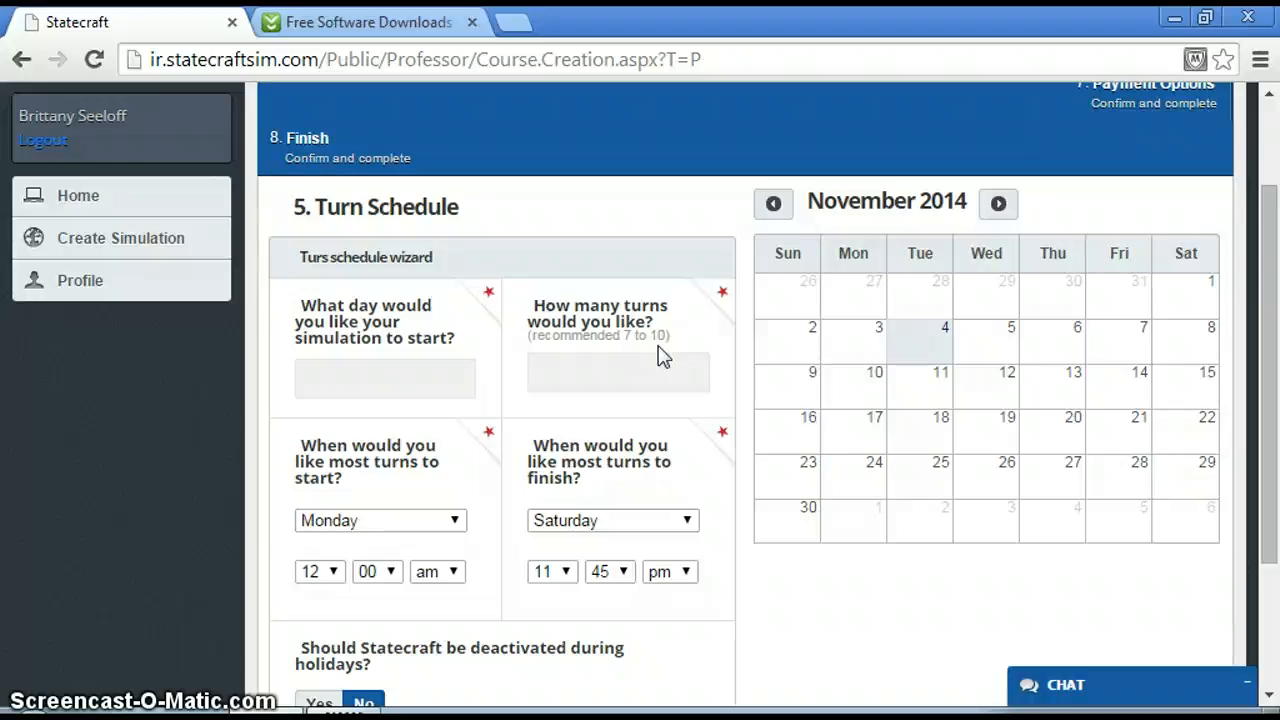
pyautogui.click(422, 391)
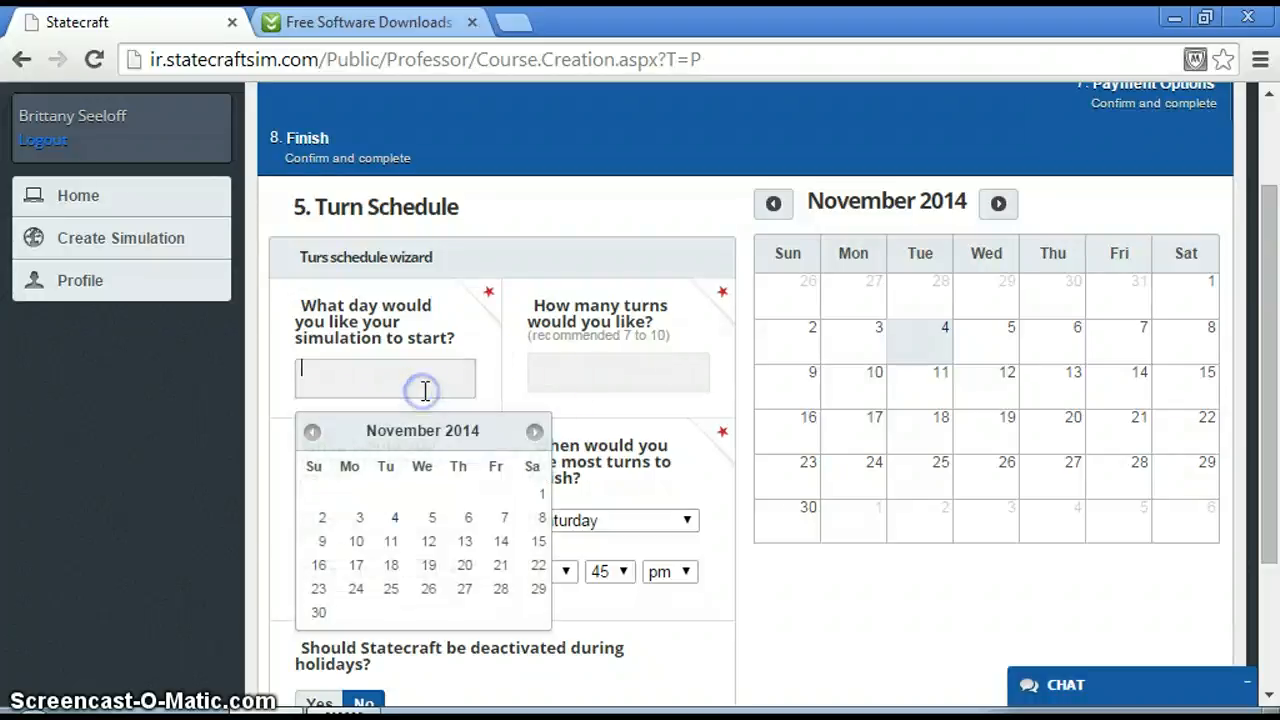
pyautogui.click(322, 541)
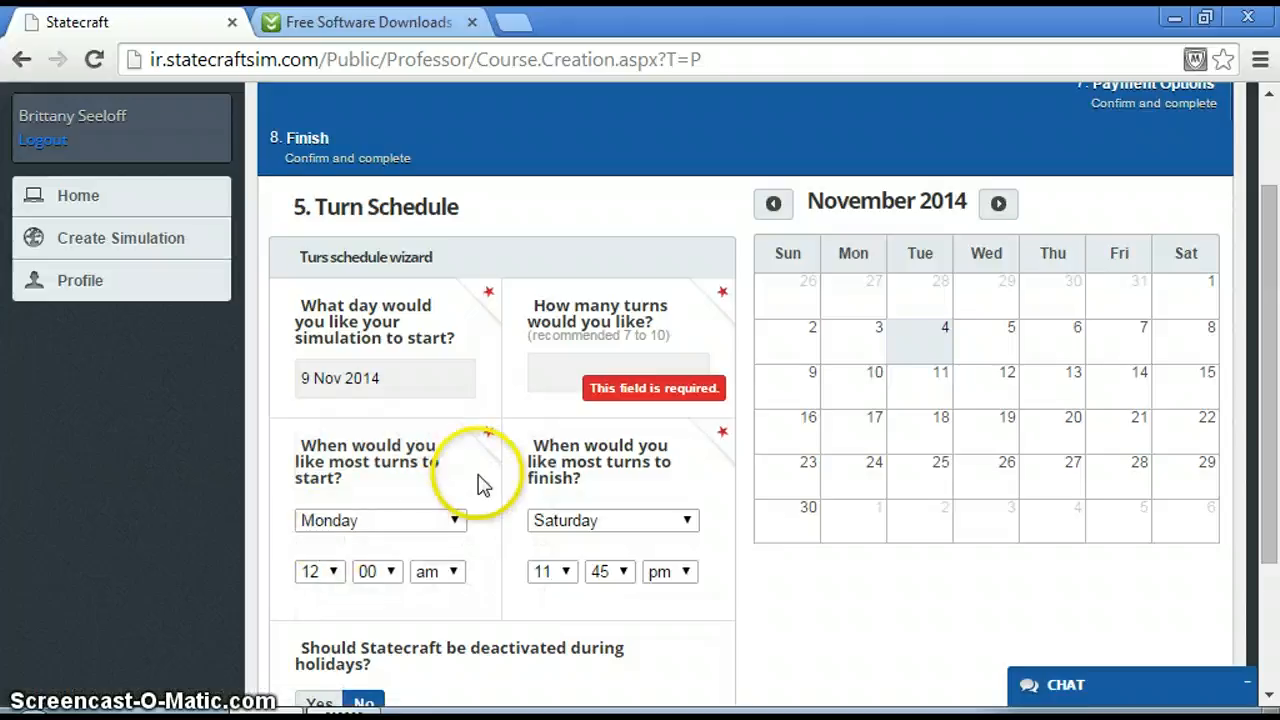
pyautogui.click(597, 368)
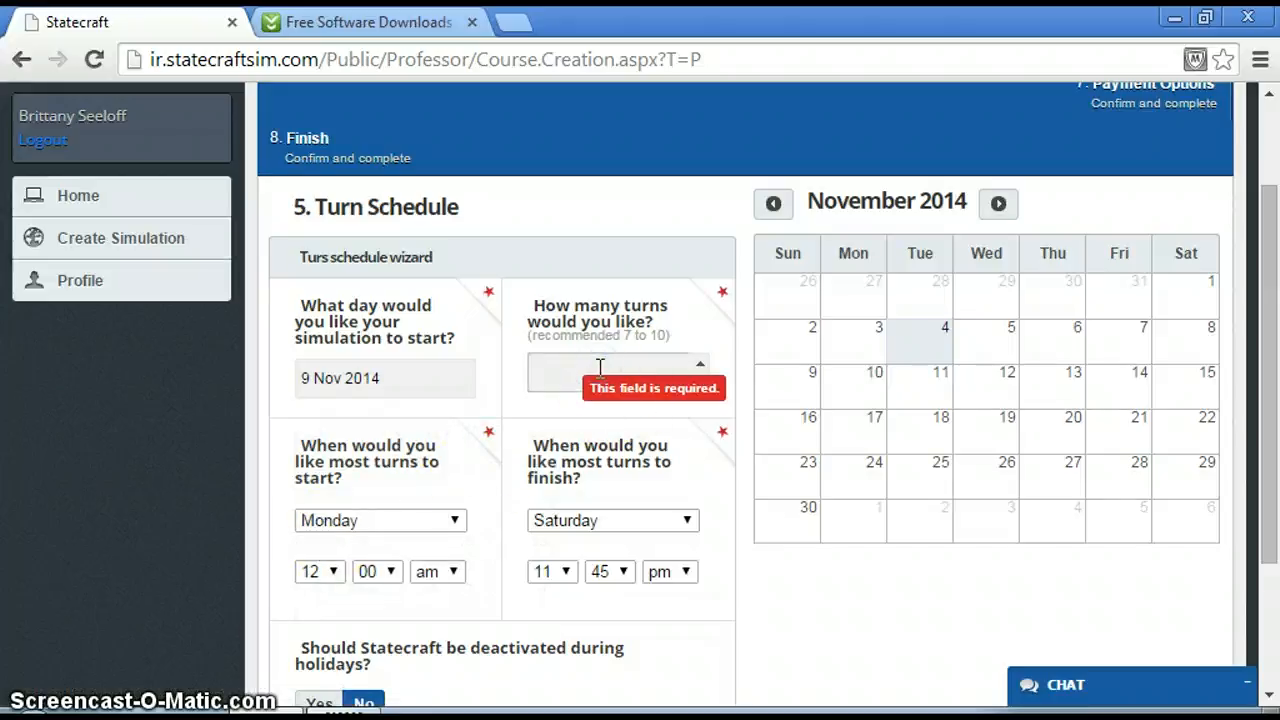
# Set most turns to start on Sunday at 08:00 am and finish on Saturday at 08:00 pm.
pyautogui.click(452, 520)
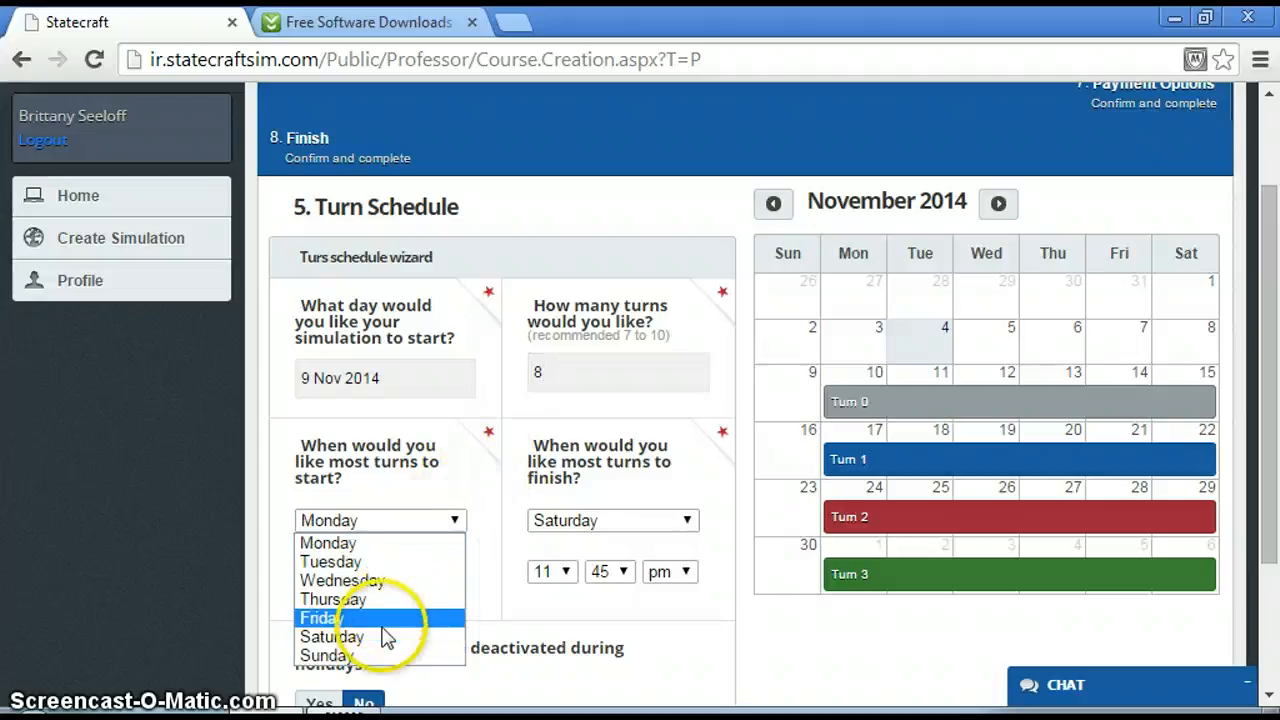
pyautogui.click(366, 655)
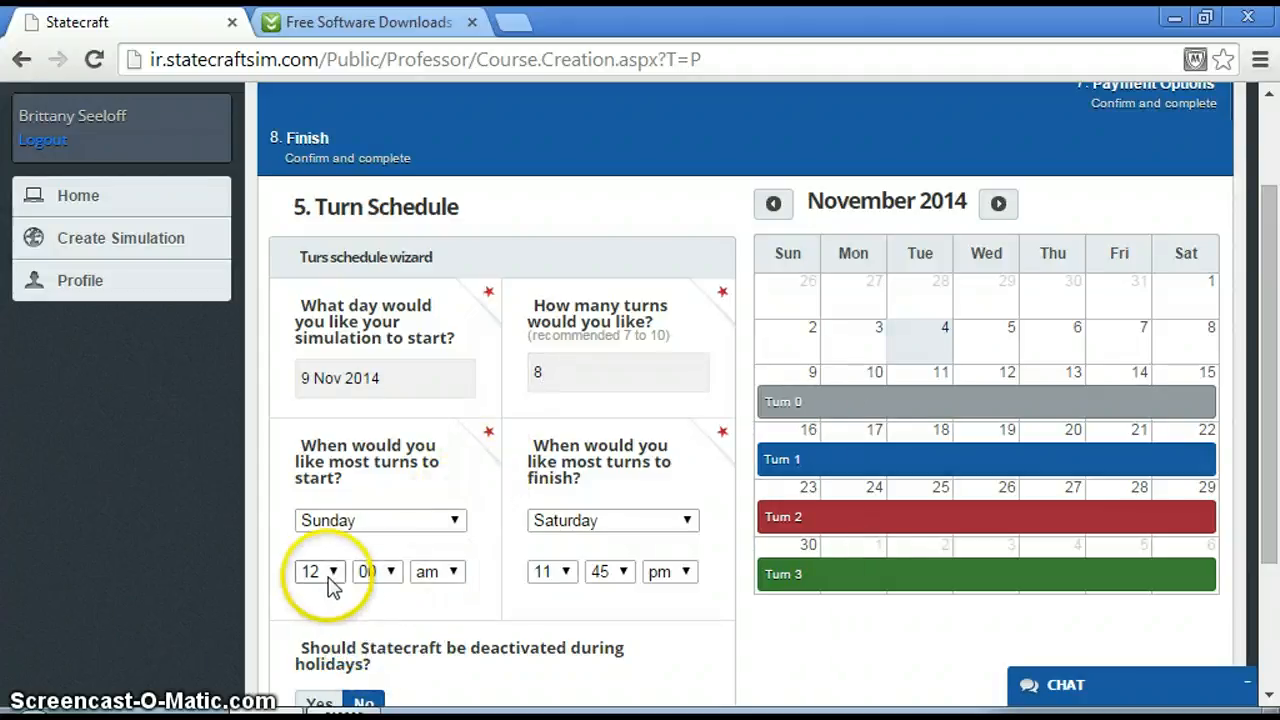
pyautogui.click(332, 575)
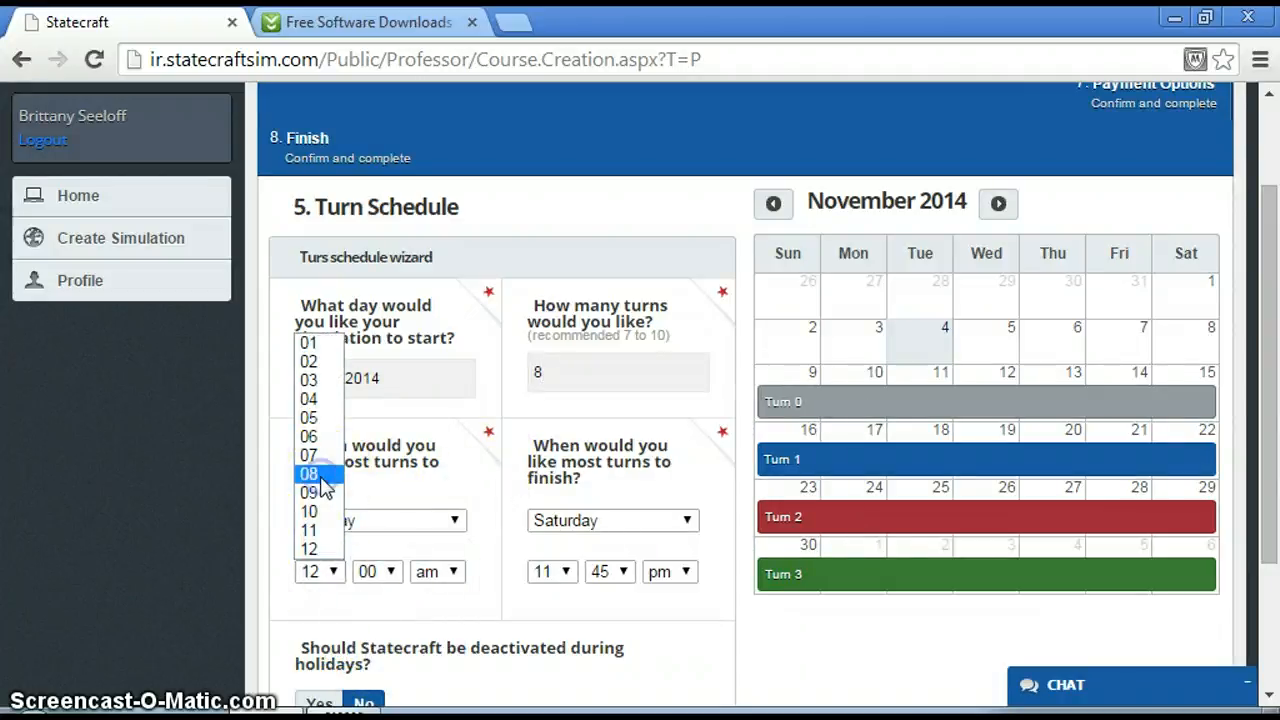
pyautogui.click(312, 474)
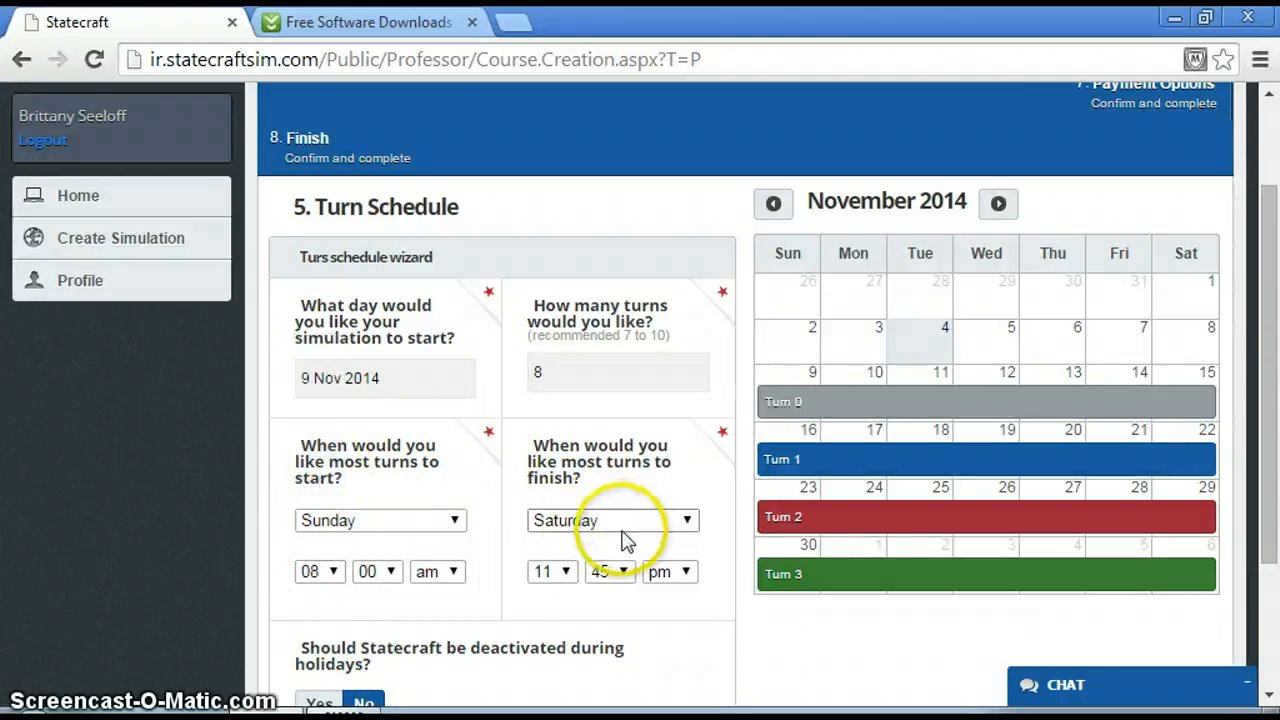
pyautogui.click(567, 571)
pyautogui.click(558, 474)
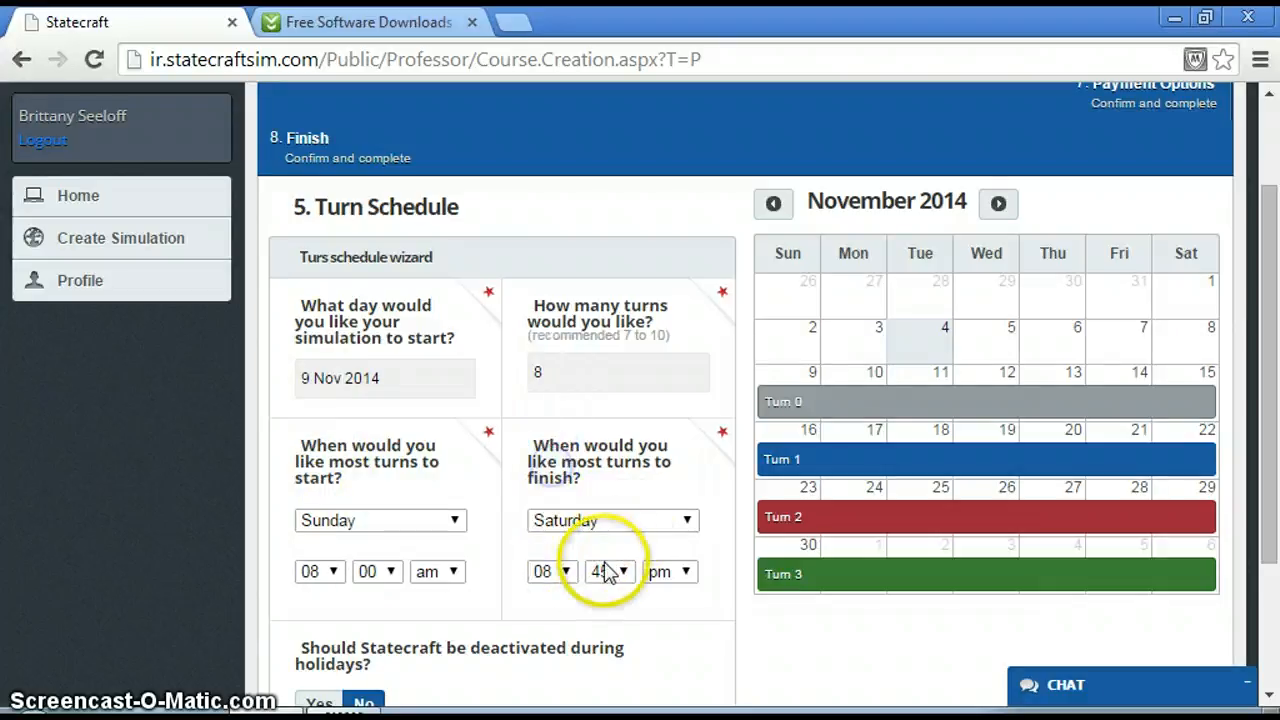
pyautogui.click(603, 571)
pyautogui.click(606, 595)
# Deactivate Statecraft during holidays from 26 Nov 2014 to 30 Nov 2014 and submit the turn schedule.
pyautogui.moveTo(1272, 299); pyautogui.dragTo(1276, 450)
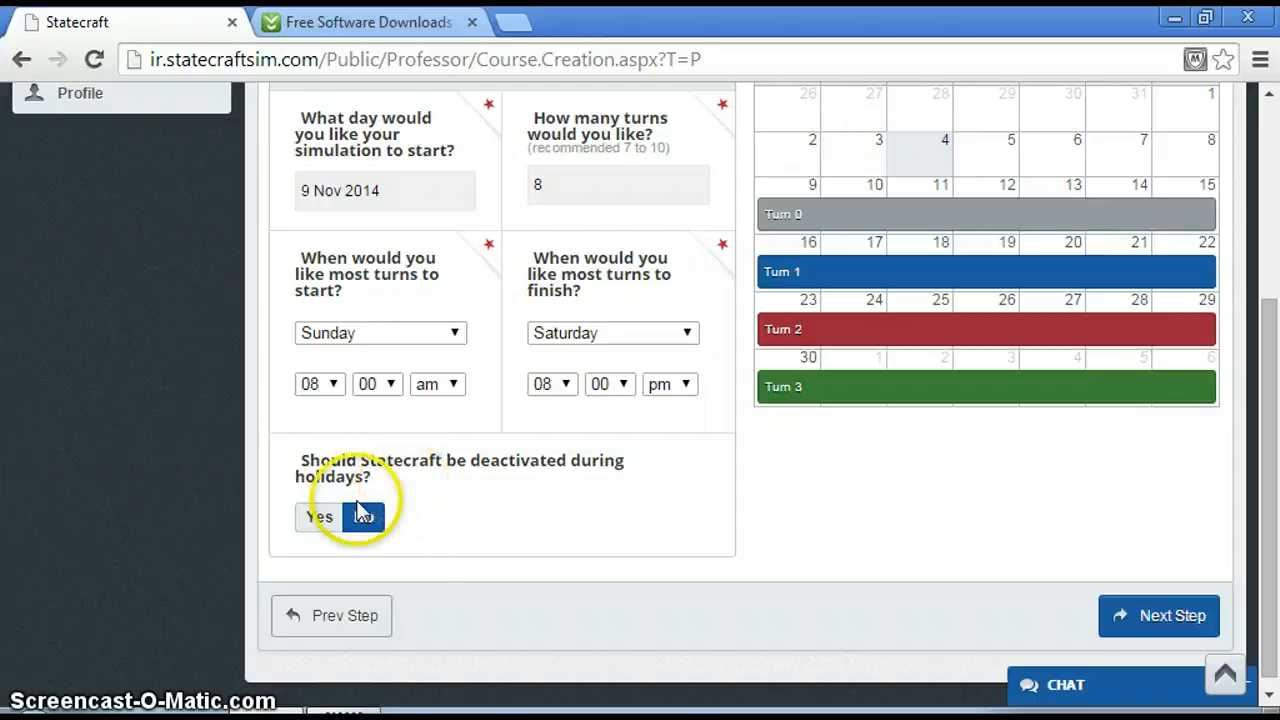
pyautogui.click(311, 517)
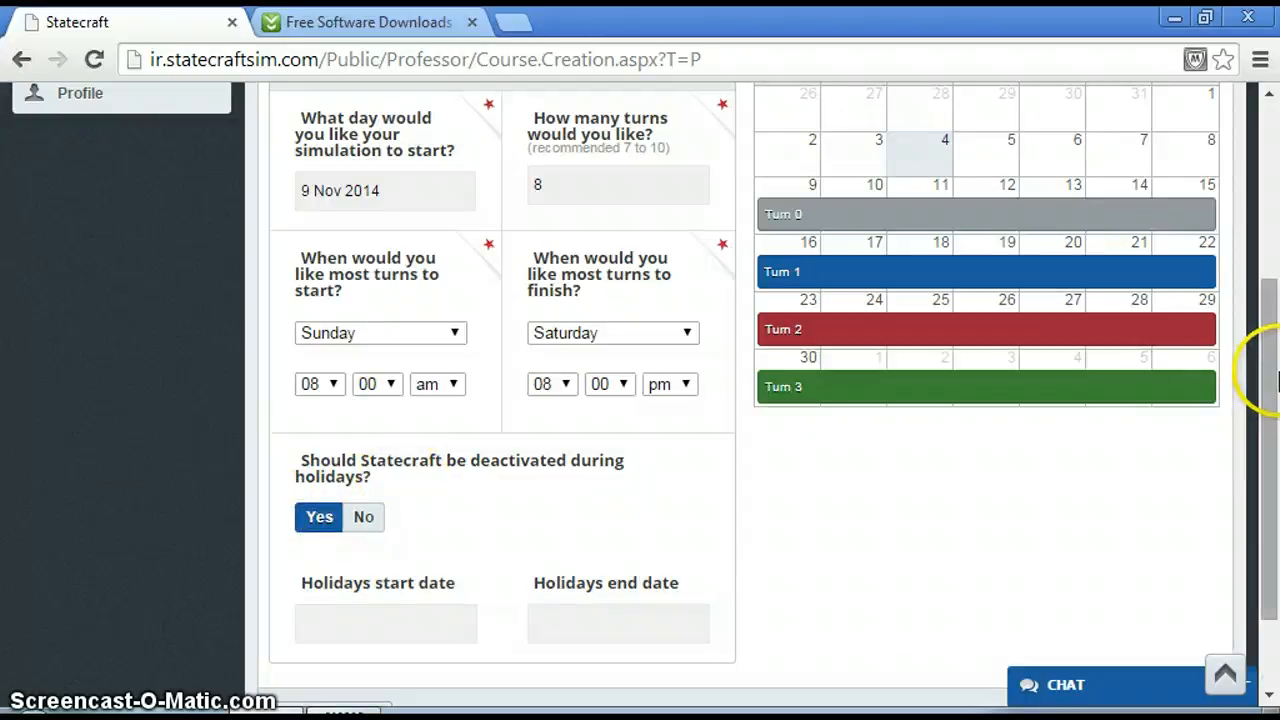
pyautogui.moveTo(1276, 377); pyautogui.dragTo(1276, 434)
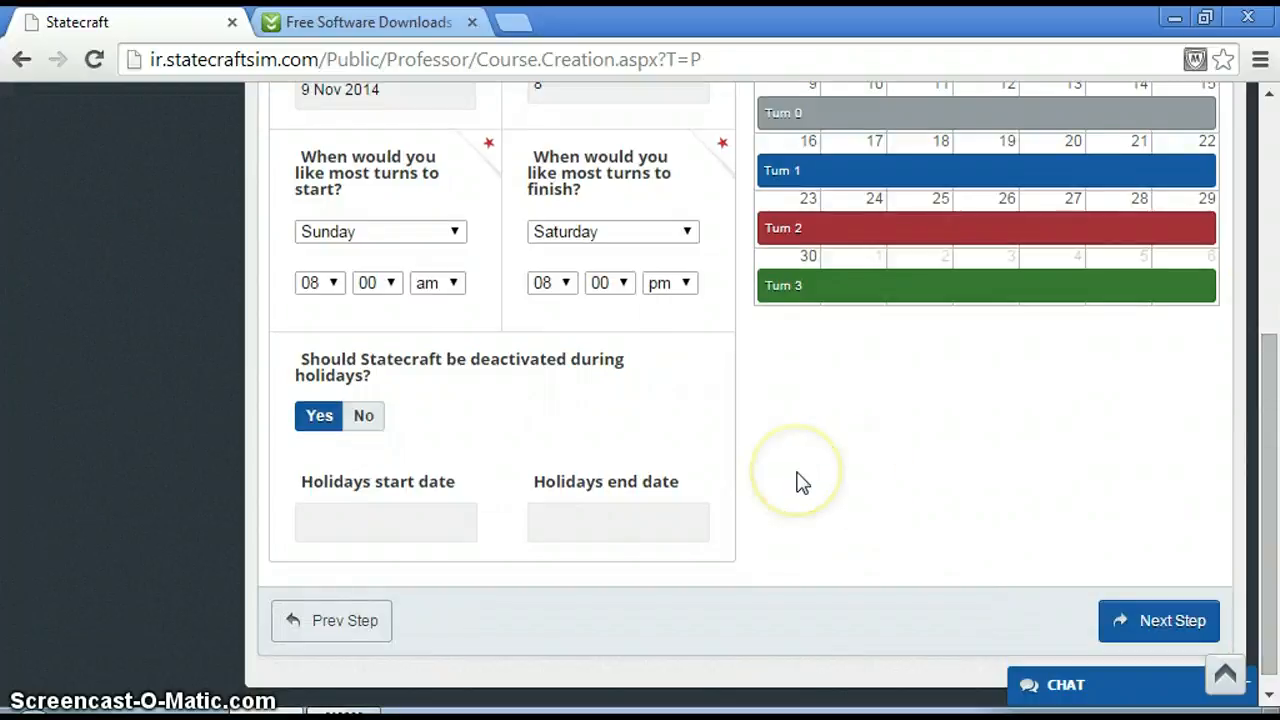
pyautogui.click(420, 513)
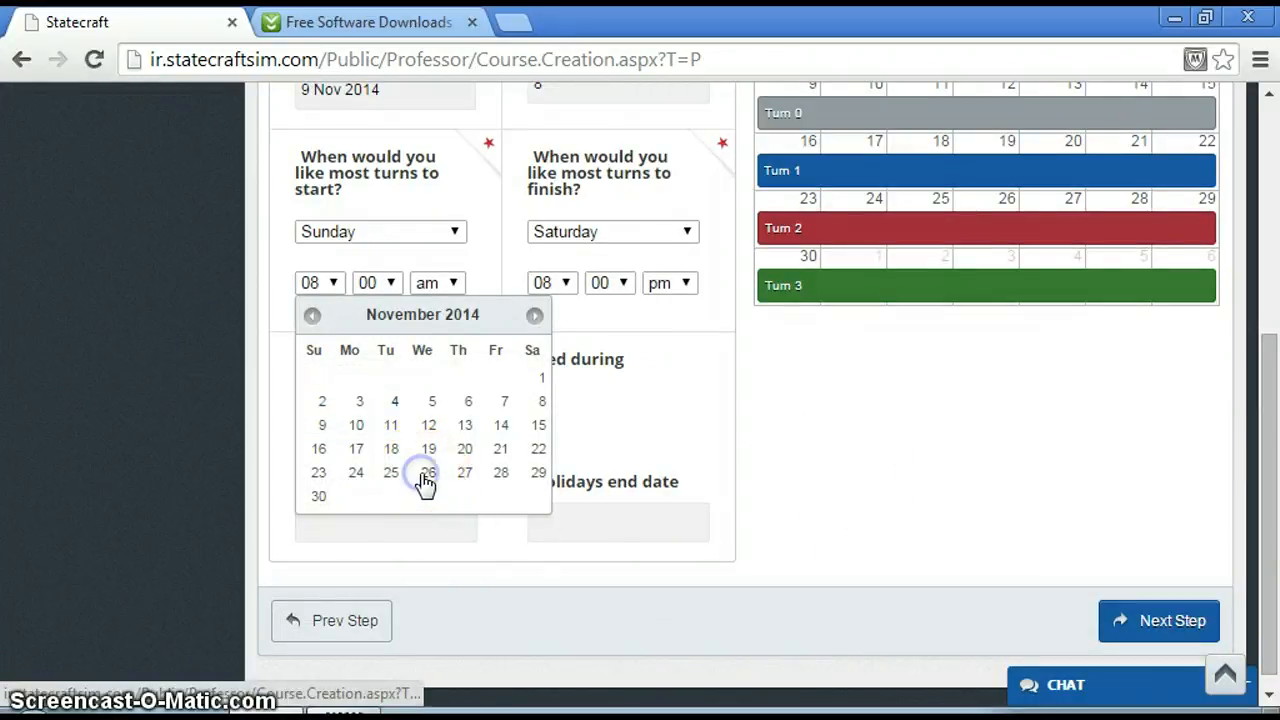
pyautogui.click(428, 473)
pyautogui.click(566, 511)
pyautogui.click(553, 499)
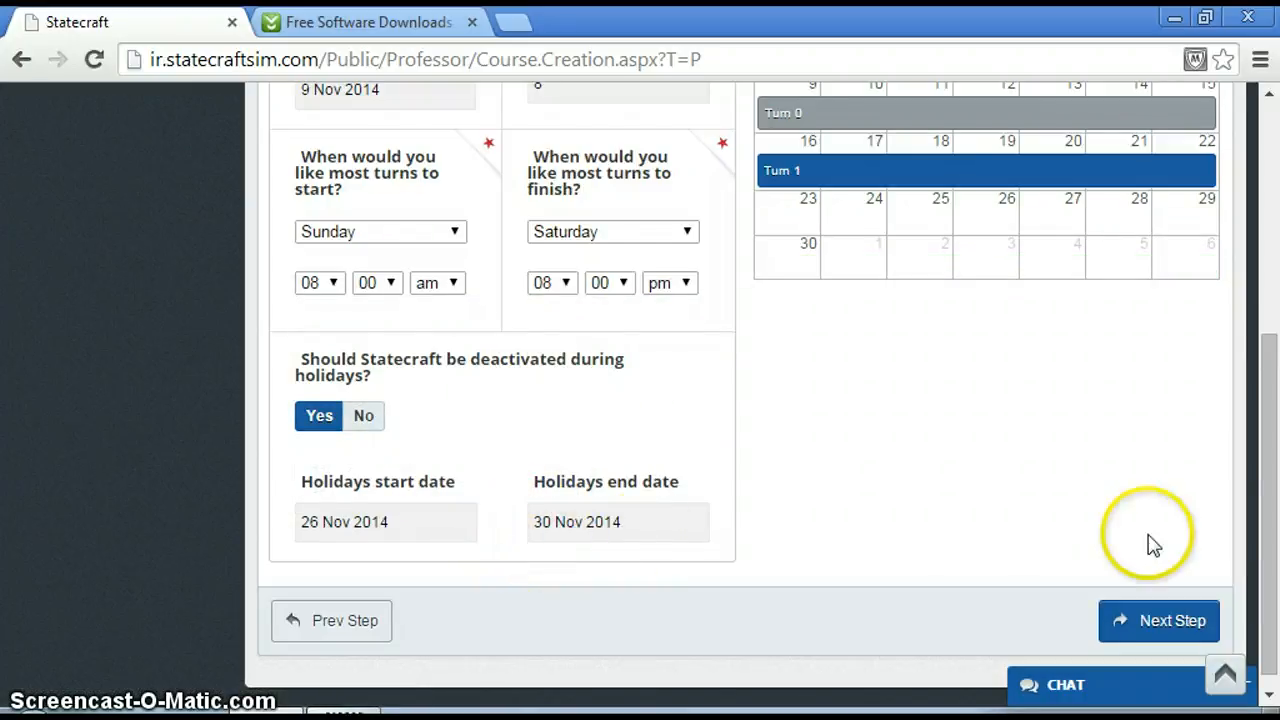
pyautogui.click(1163, 622)
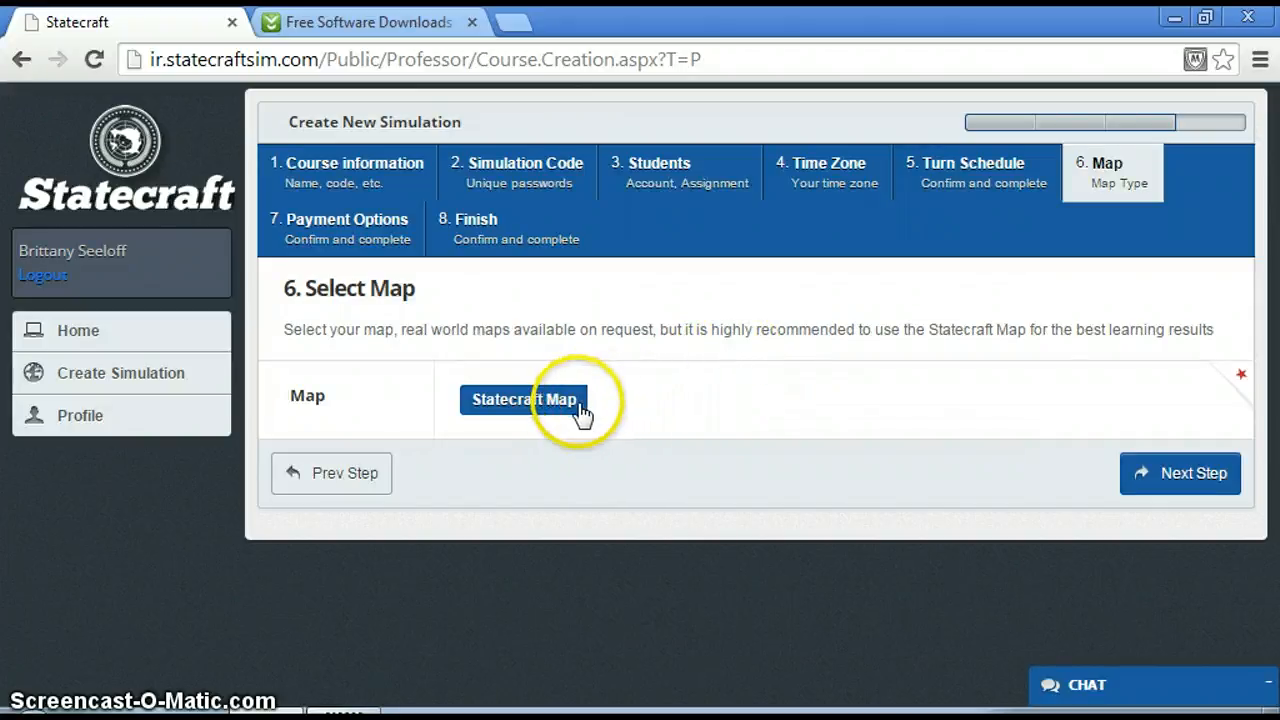
# Keep the Statecraft Map and submit Student Payment as the payment type.
pyautogui.click(1163, 482)
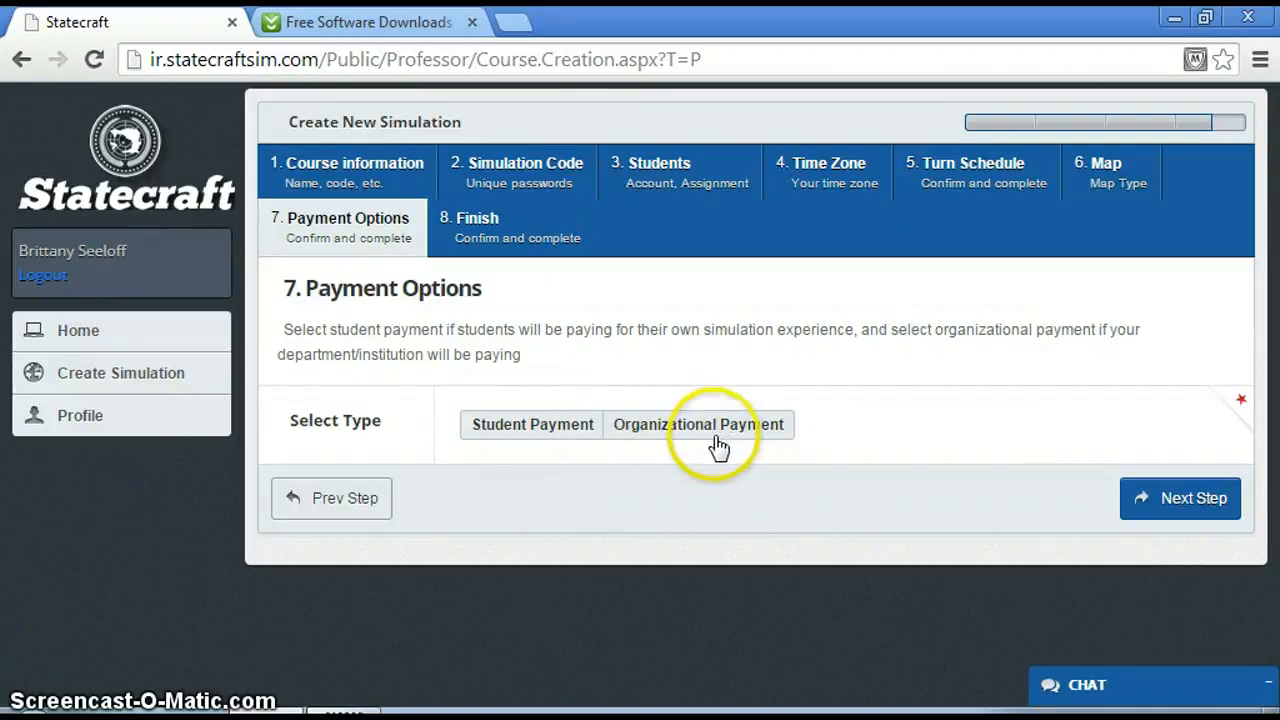
pyautogui.click(525, 438)
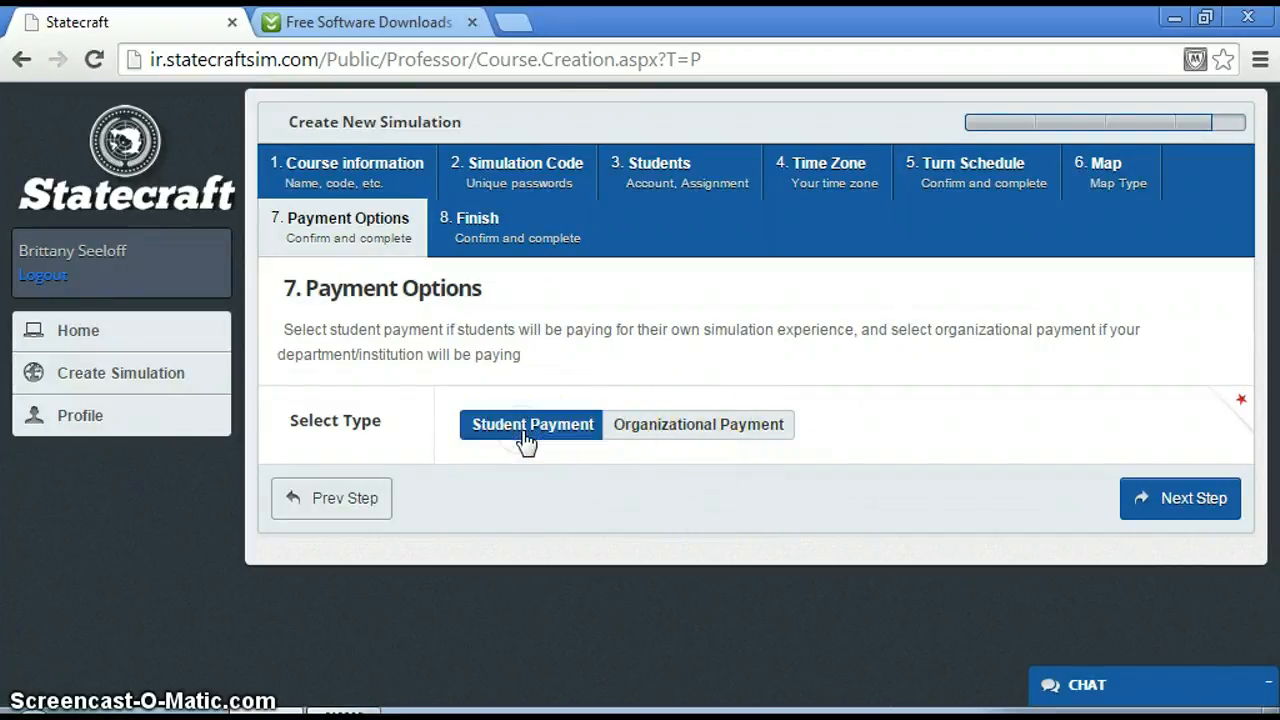
pyautogui.click(1213, 505)
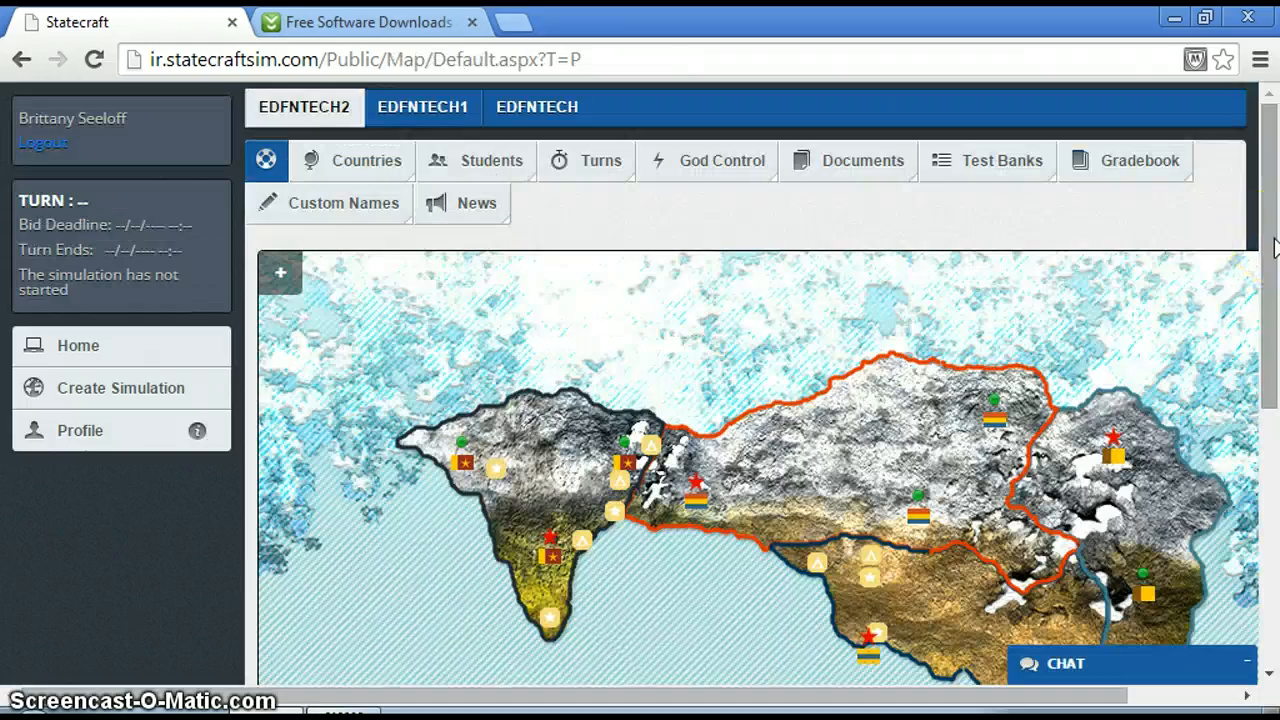
# Examine the new simulation's world map and its legend, and briefly open and close the chat.
pyautogui.moveTo(1276, 248); pyautogui.dragTo(1276, 400)
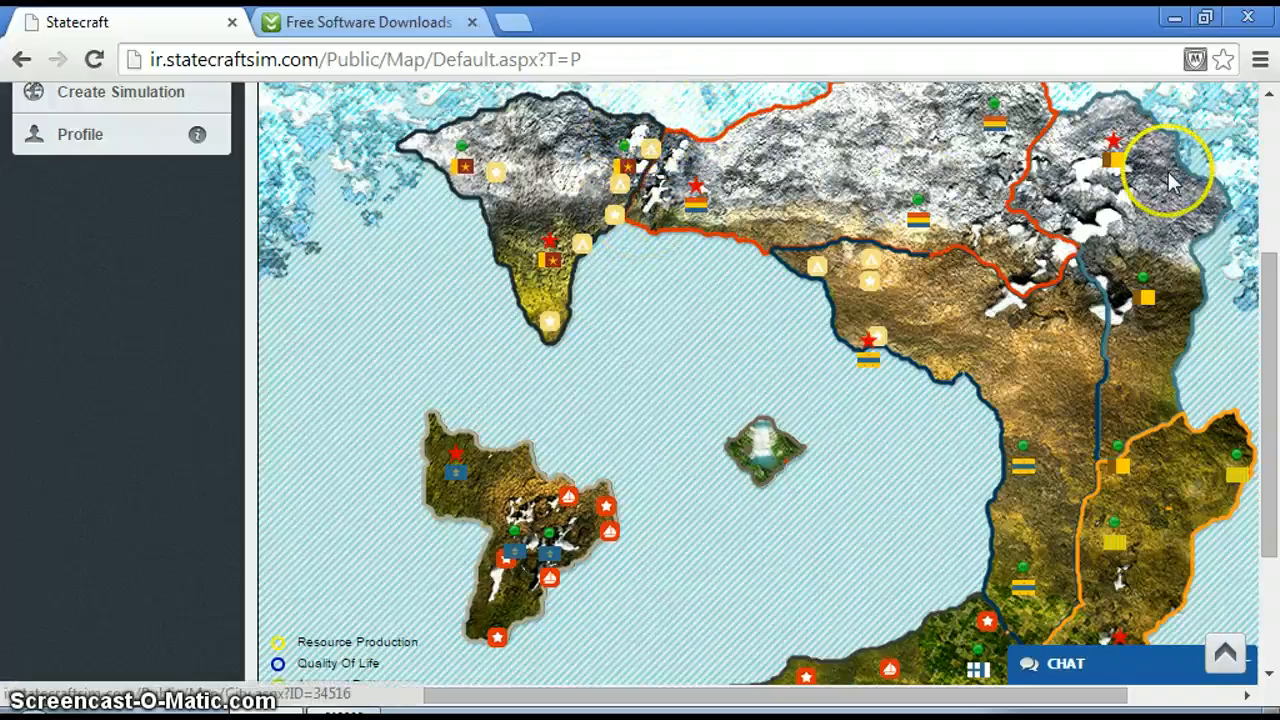
pyautogui.moveTo(1266, 376); pyautogui.dragTo(1266, 443)
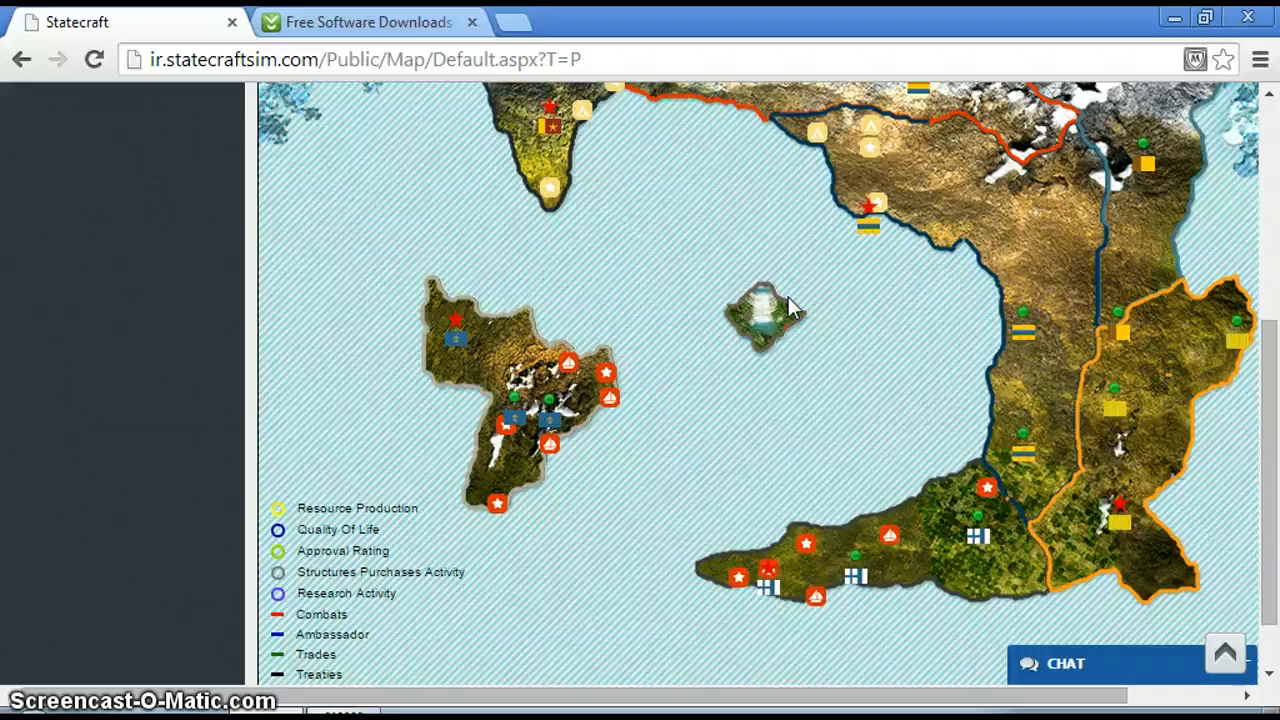
pyautogui.moveTo(1273, 379)
pyautogui.mouseDown()
pyautogui.moveTo(1270, 468)
pyautogui.moveTo(1263, 185)
pyautogui.mouseUp()
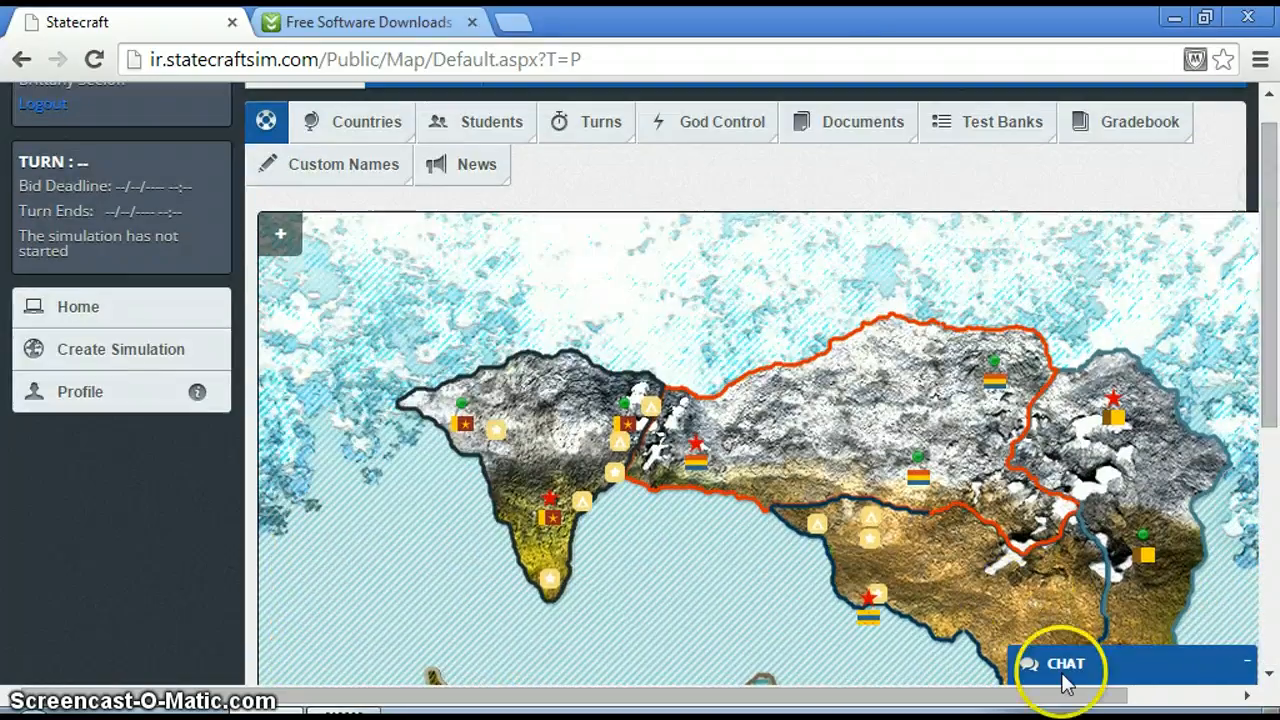
pyautogui.click(1072, 664)
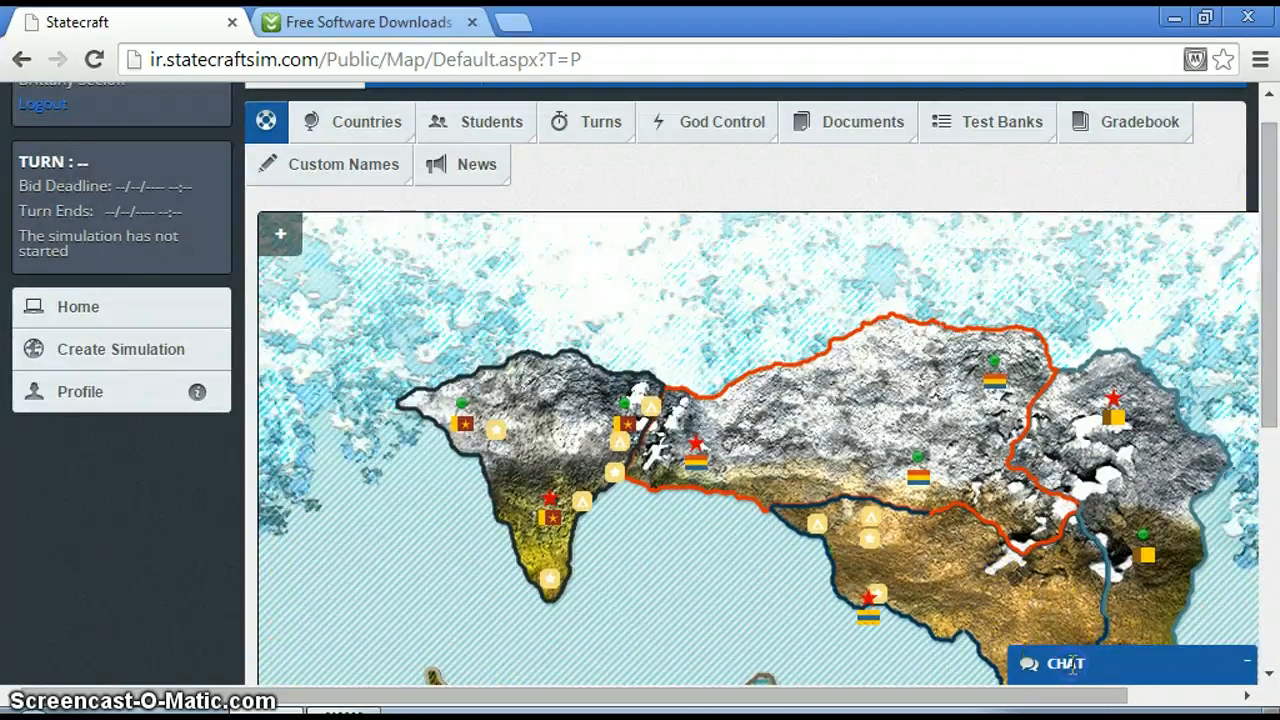
pyautogui.click(1247, 664)
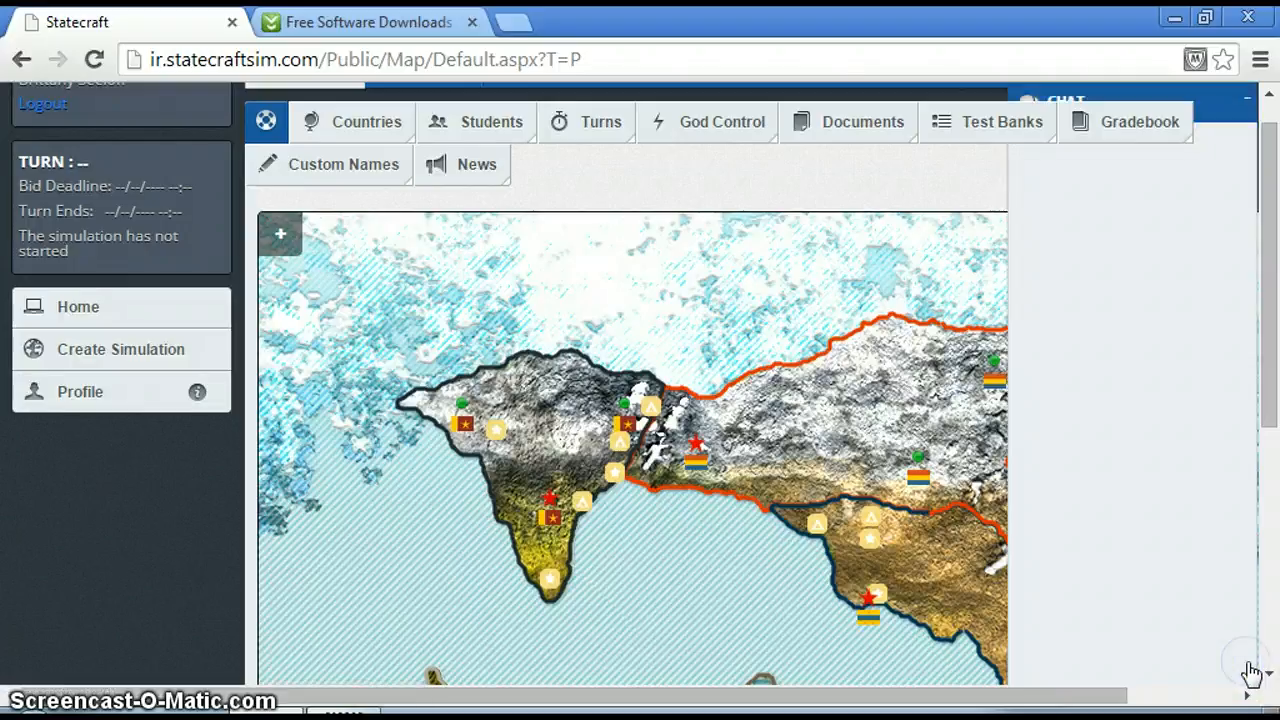
pyautogui.click(1247, 116)
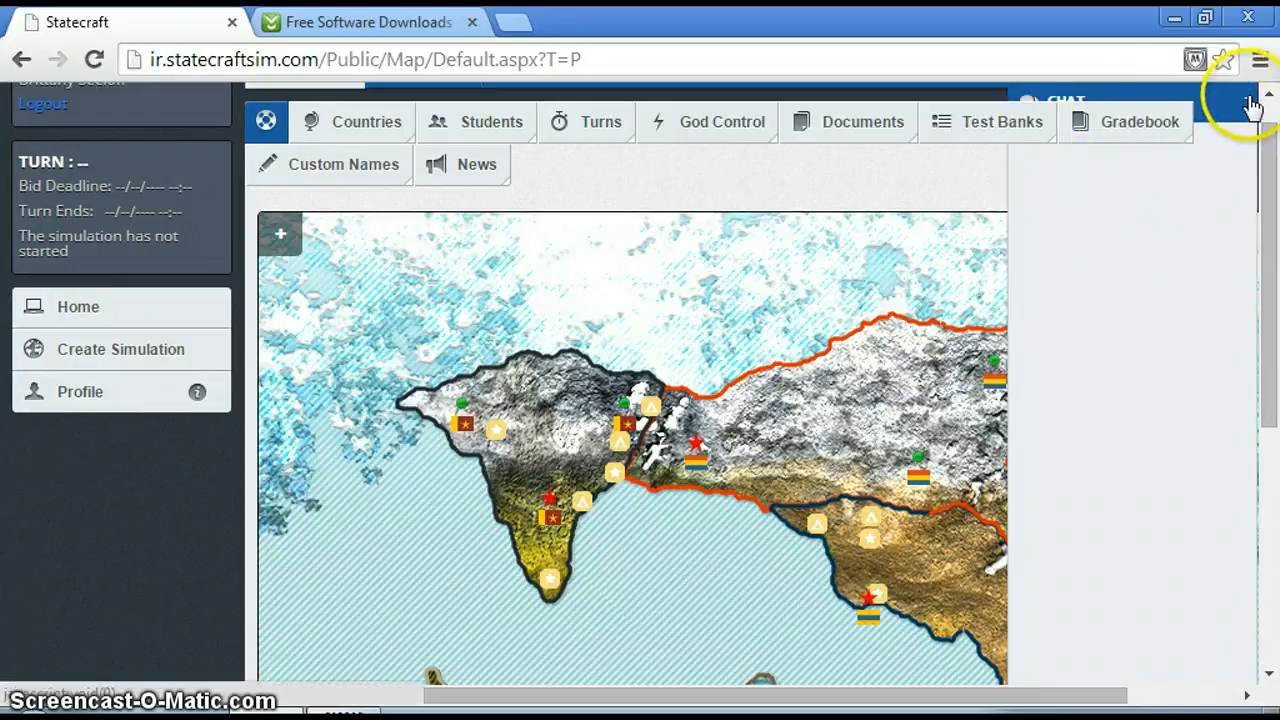
# Open the Countries Reports for EDFNTECH2, review the available report types and select Country 4.
pyautogui.scroll(1, 1255, 170)
pyautogui.moveTo(452, 168)
pyautogui.moveTo(390, 165)
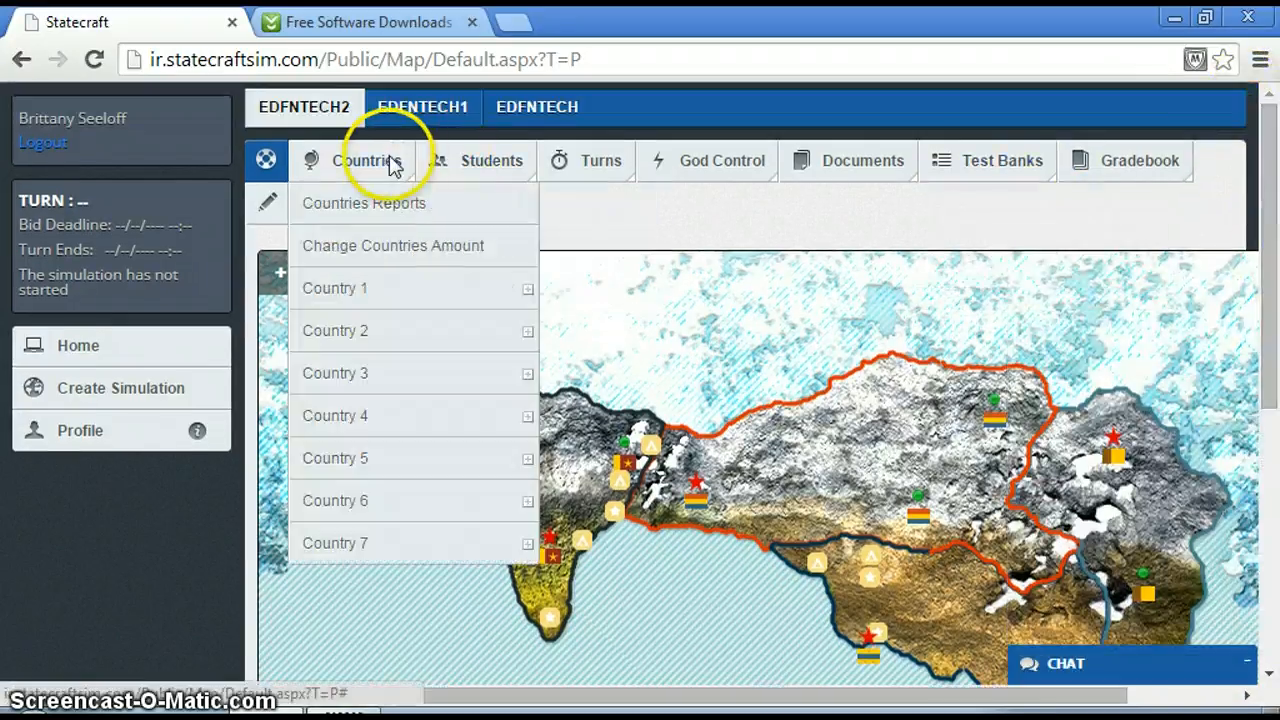
pyautogui.click(372, 206)
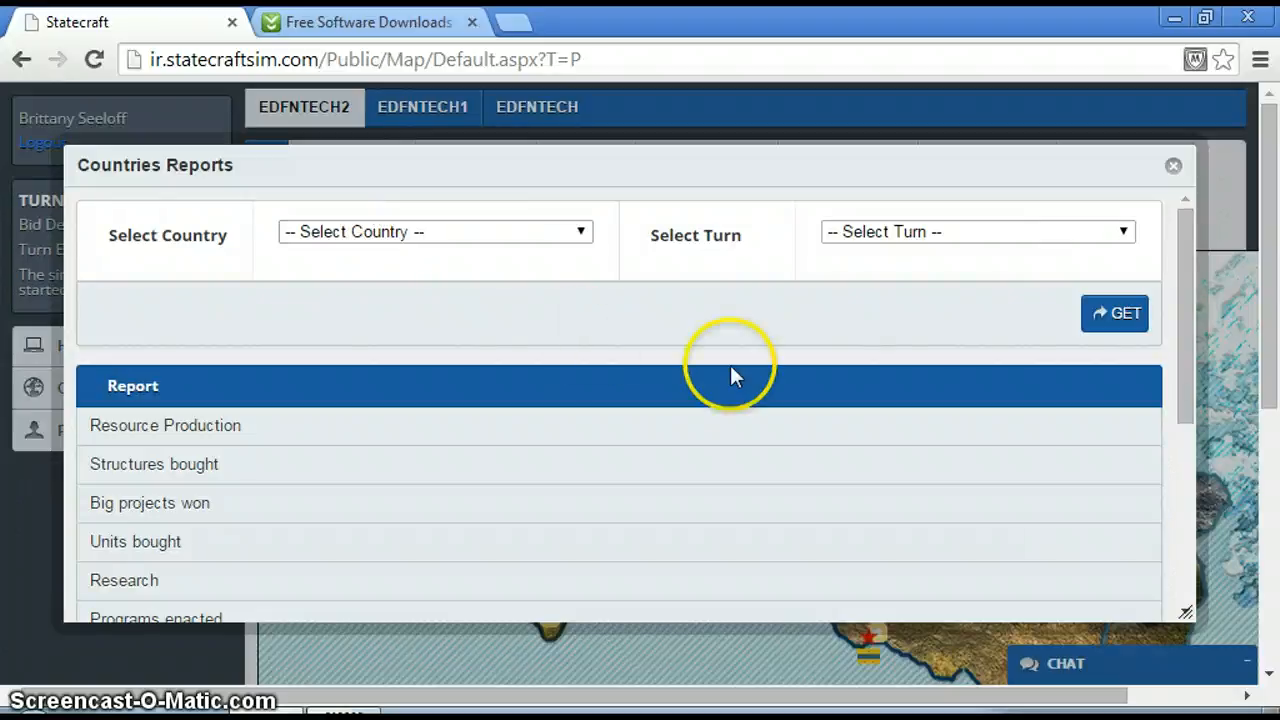
pyautogui.moveTo(1181, 334); pyautogui.dragTo(1180, 402)
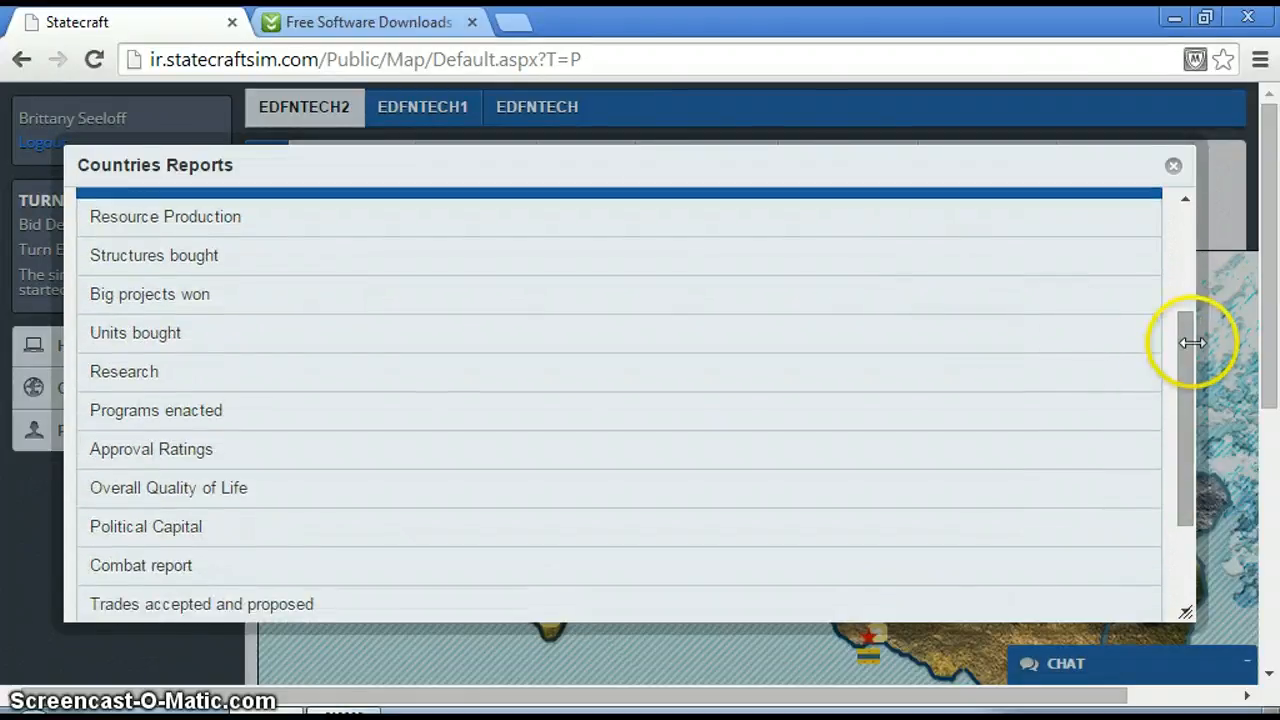
pyautogui.moveTo(1180, 350); pyautogui.dragTo(1160, 157)
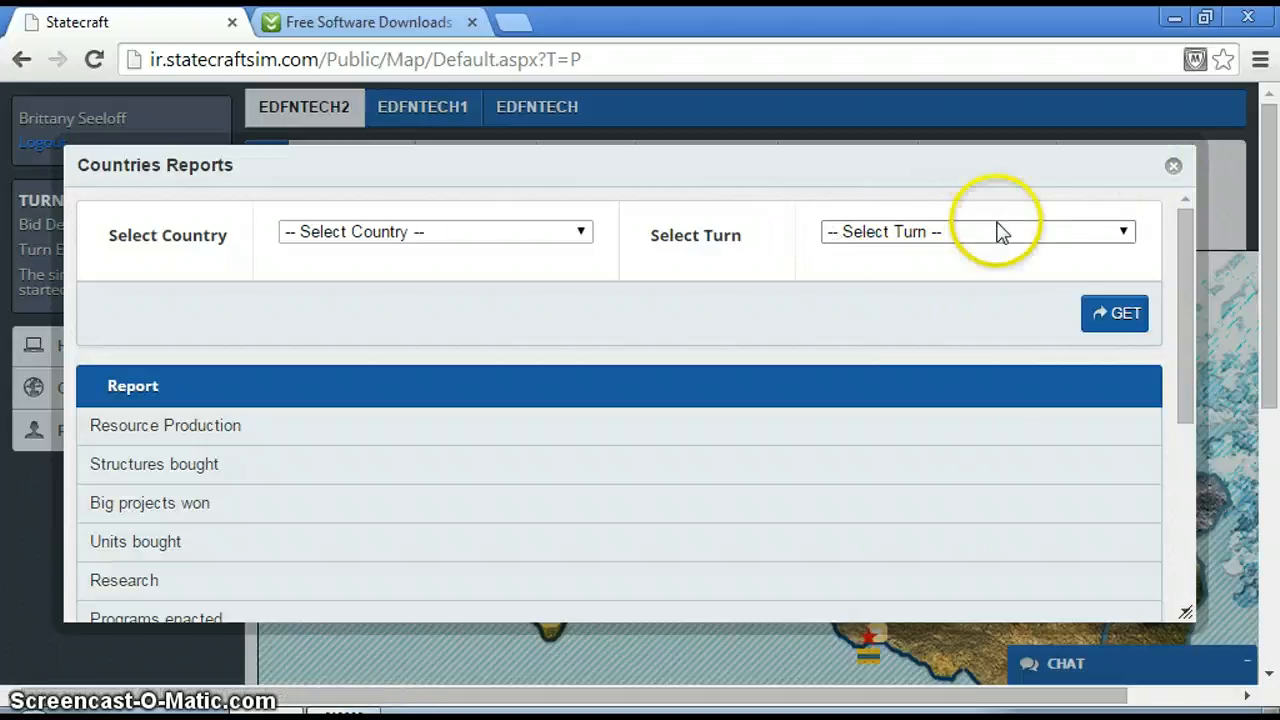
pyautogui.click(563, 238)
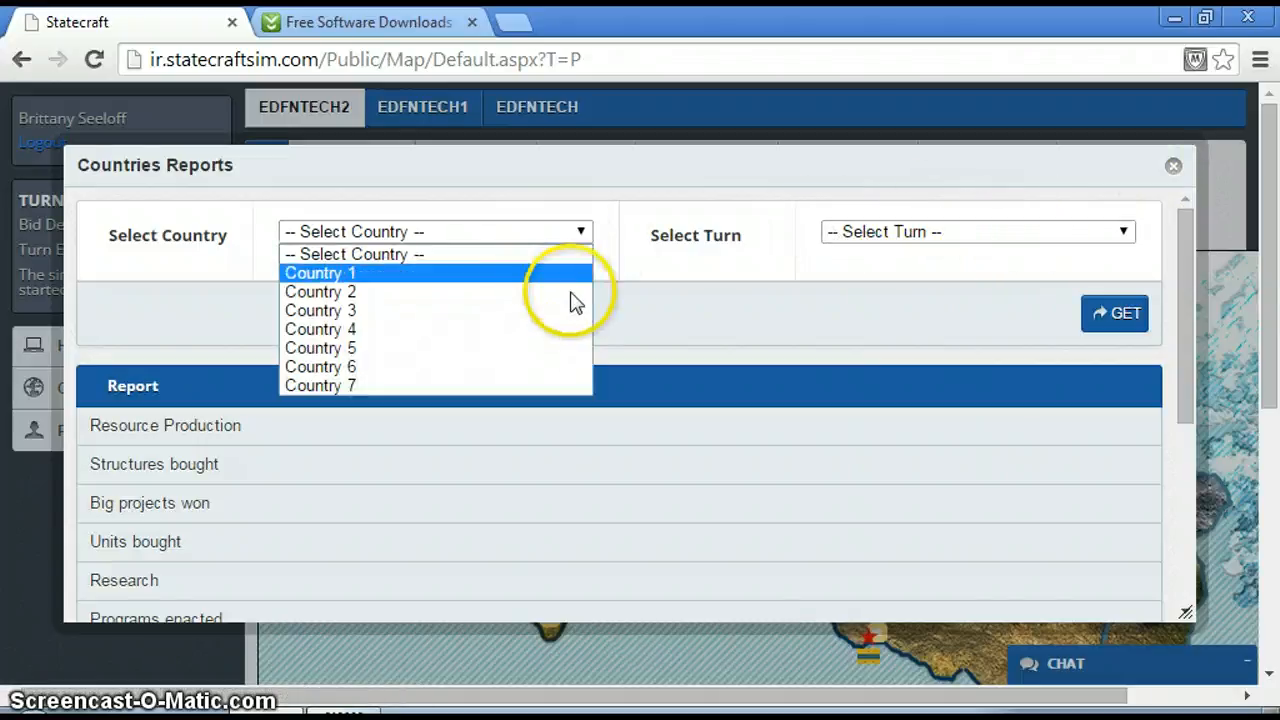
pyautogui.click(566, 329)
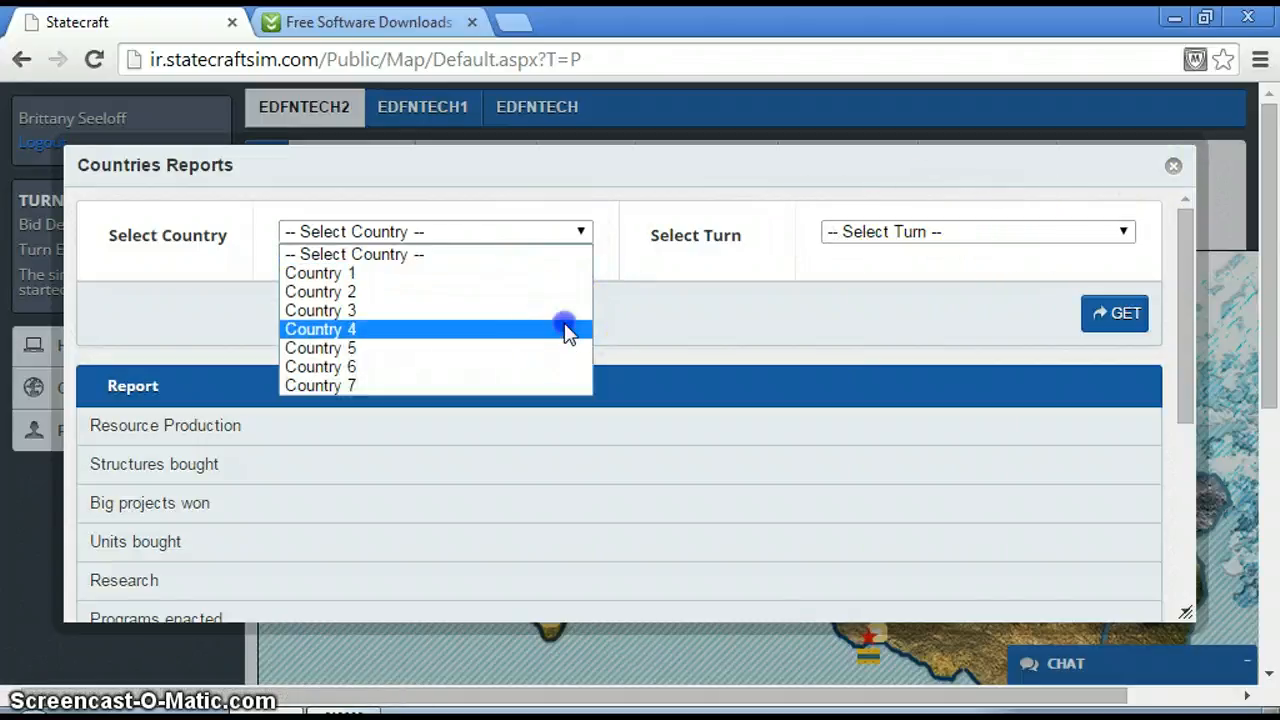
# Close the Countries Reports, check the Students List for all countries and review the other student assignment options.
pyautogui.click(1170, 166)
pyautogui.click(360, 160)
pyautogui.click(465, 172)
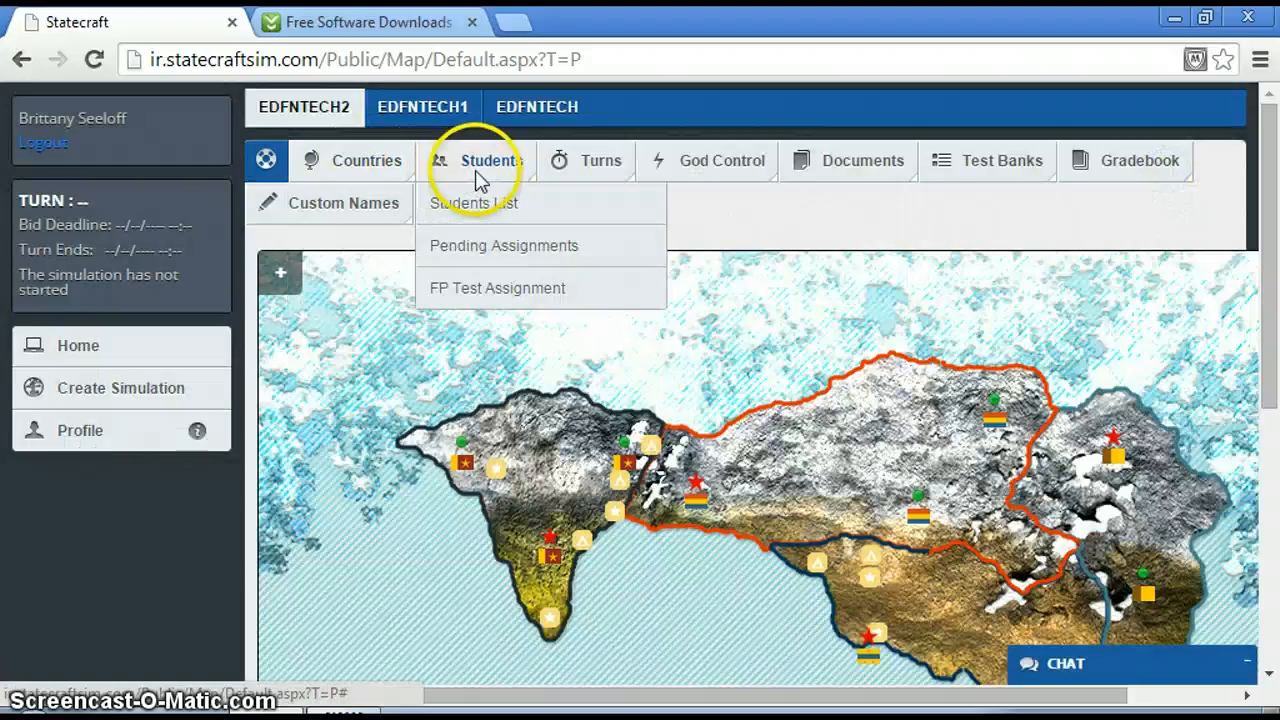
pyautogui.click(472, 202)
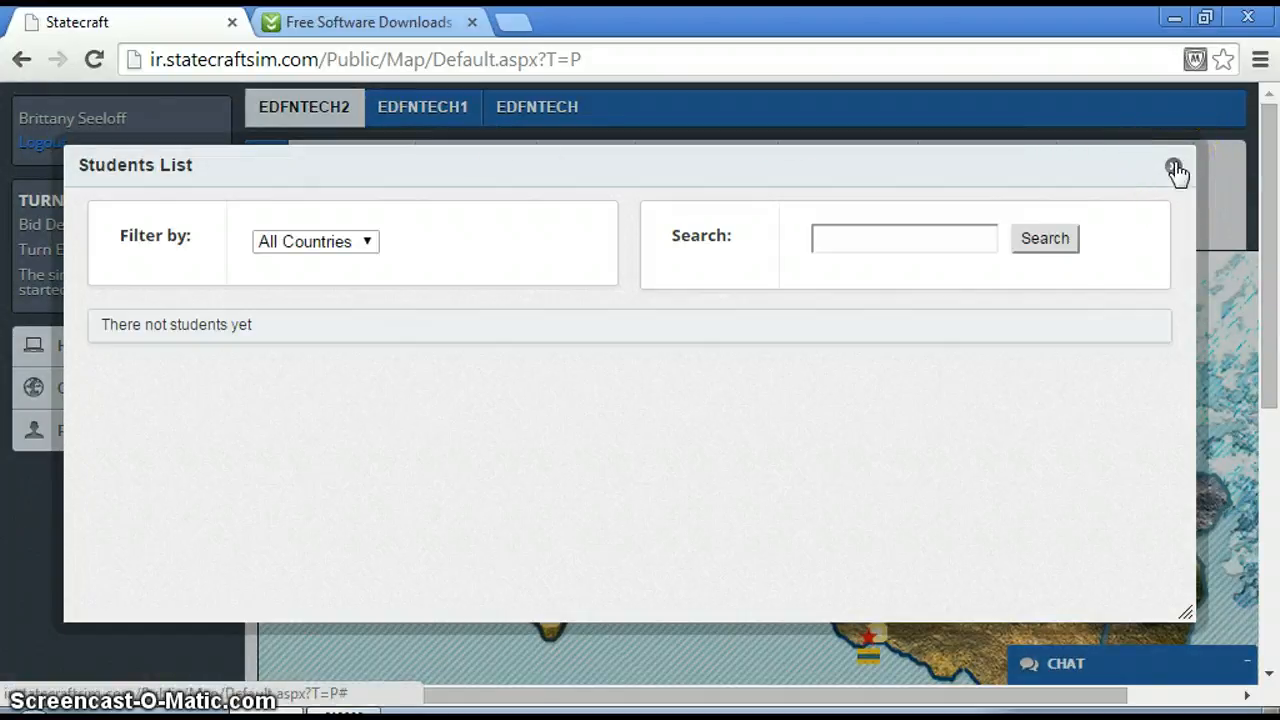
pyautogui.click(1176, 172)
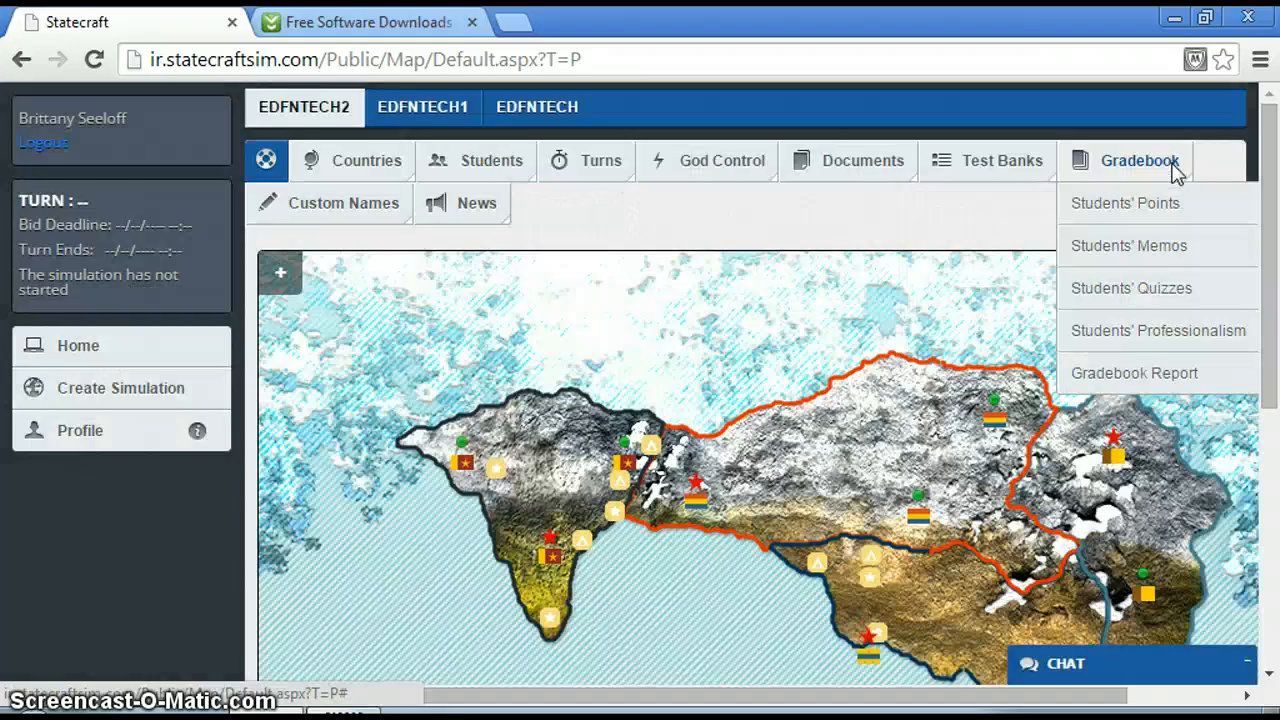
pyautogui.click(500, 170)
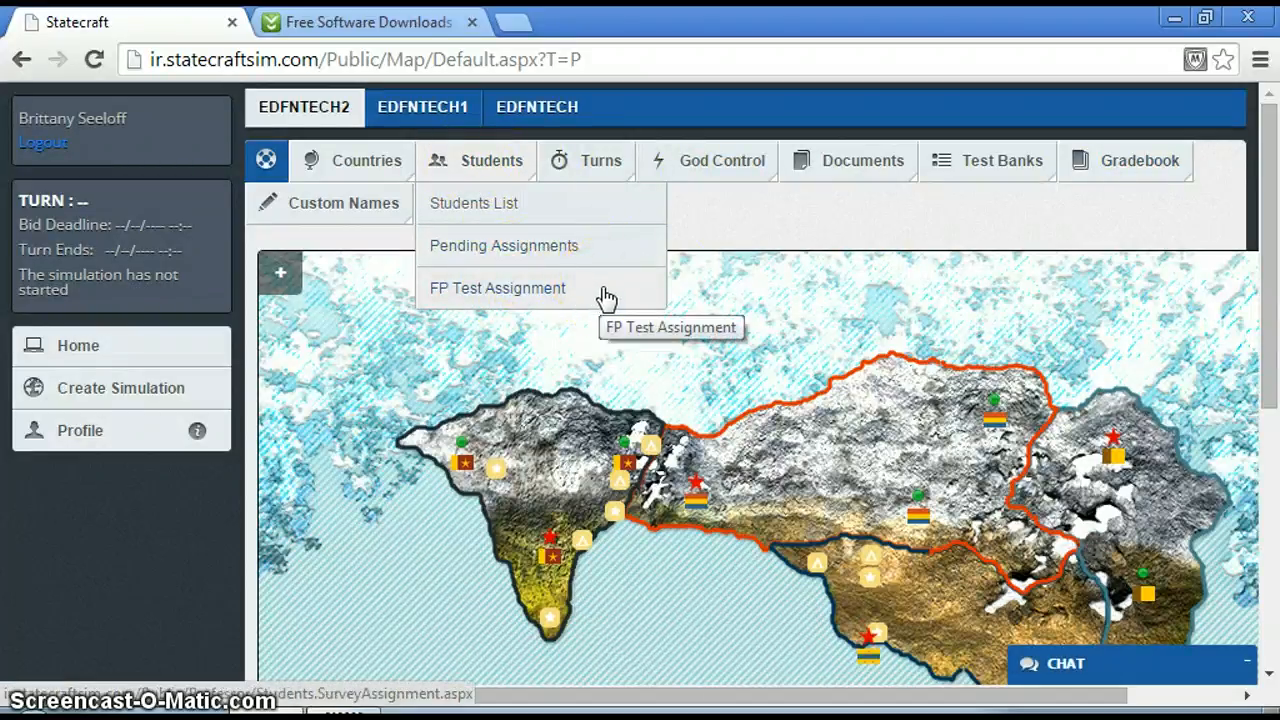
# View the Turns List for EDFNTECH2, read the schedule through the last turn and close it.
pyautogui.click(598, 172)
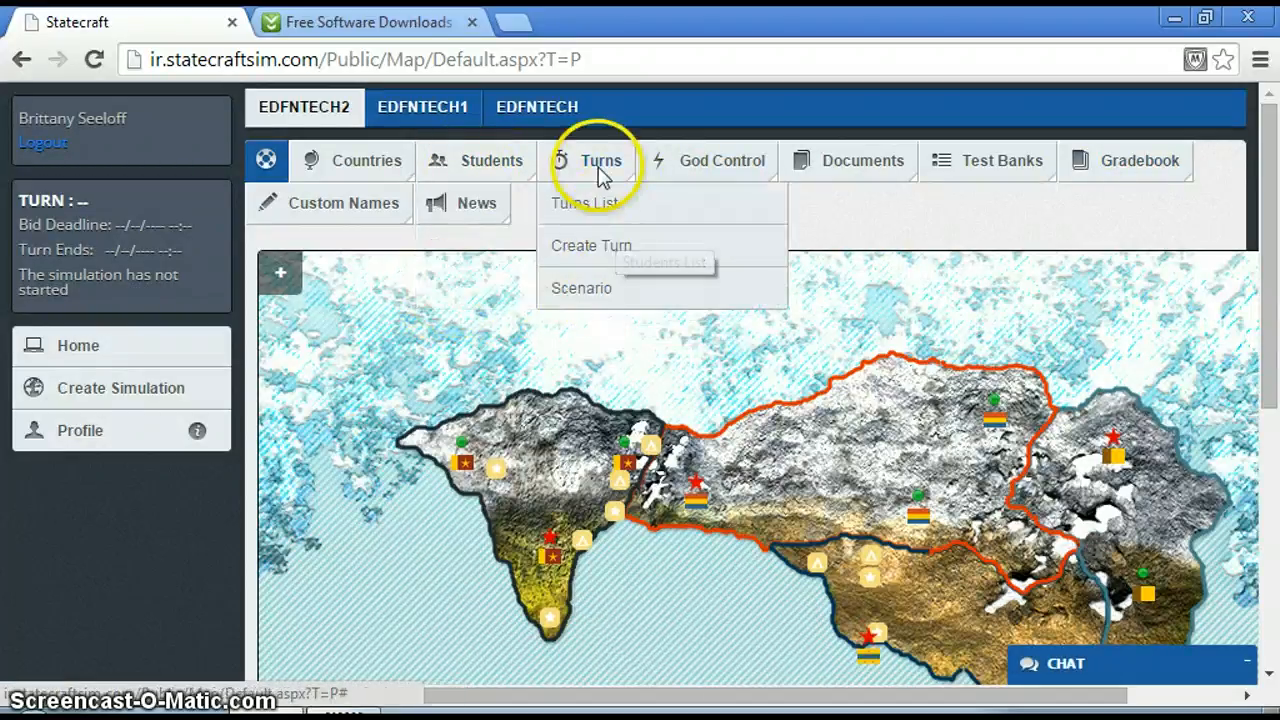
pyautogui.click(606, 210)
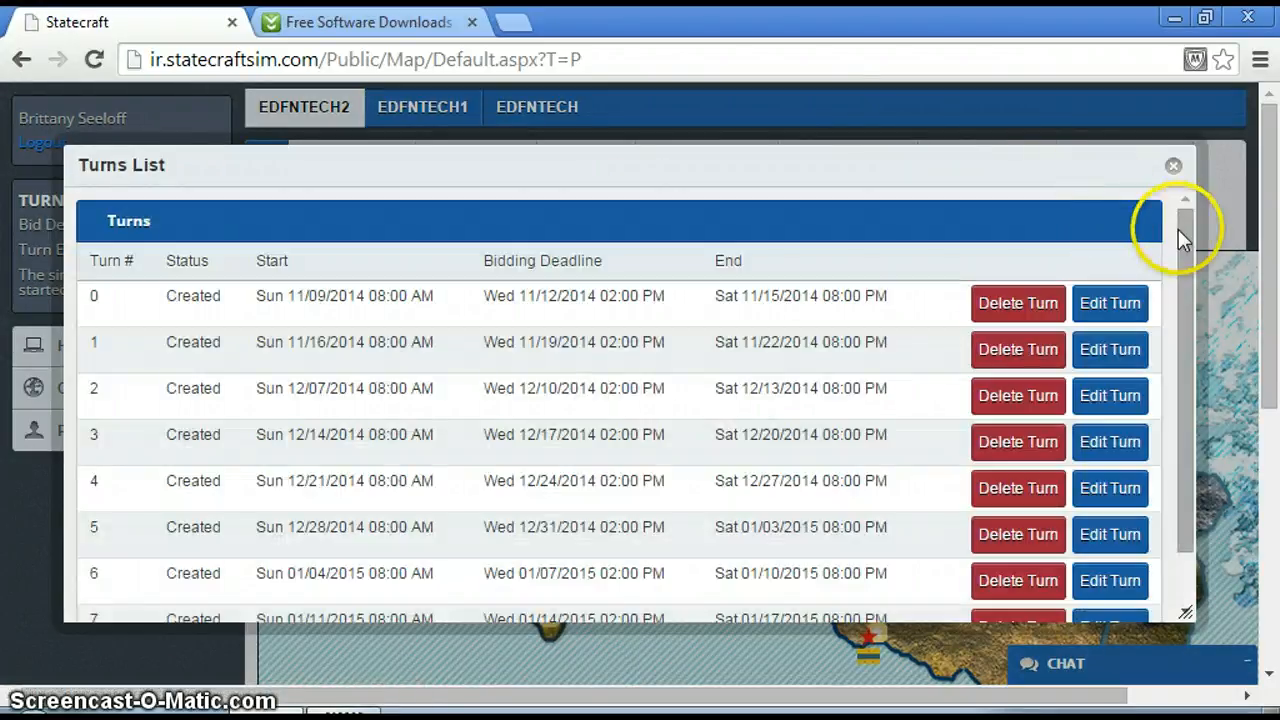
pyautogui.moveTo(1178, 229); pyautogui.dragTo(1190, 326)
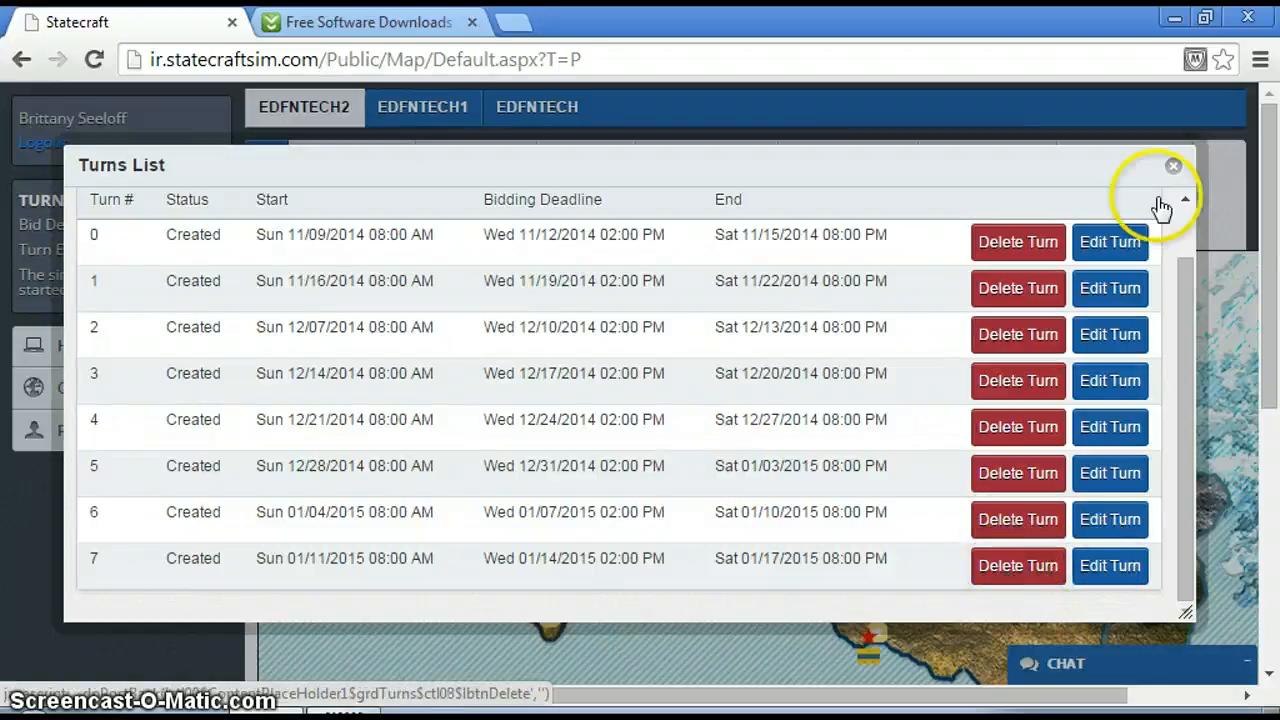
pyautogui.click(1172, 167)
pyautogui.moveTo(1183, 175)
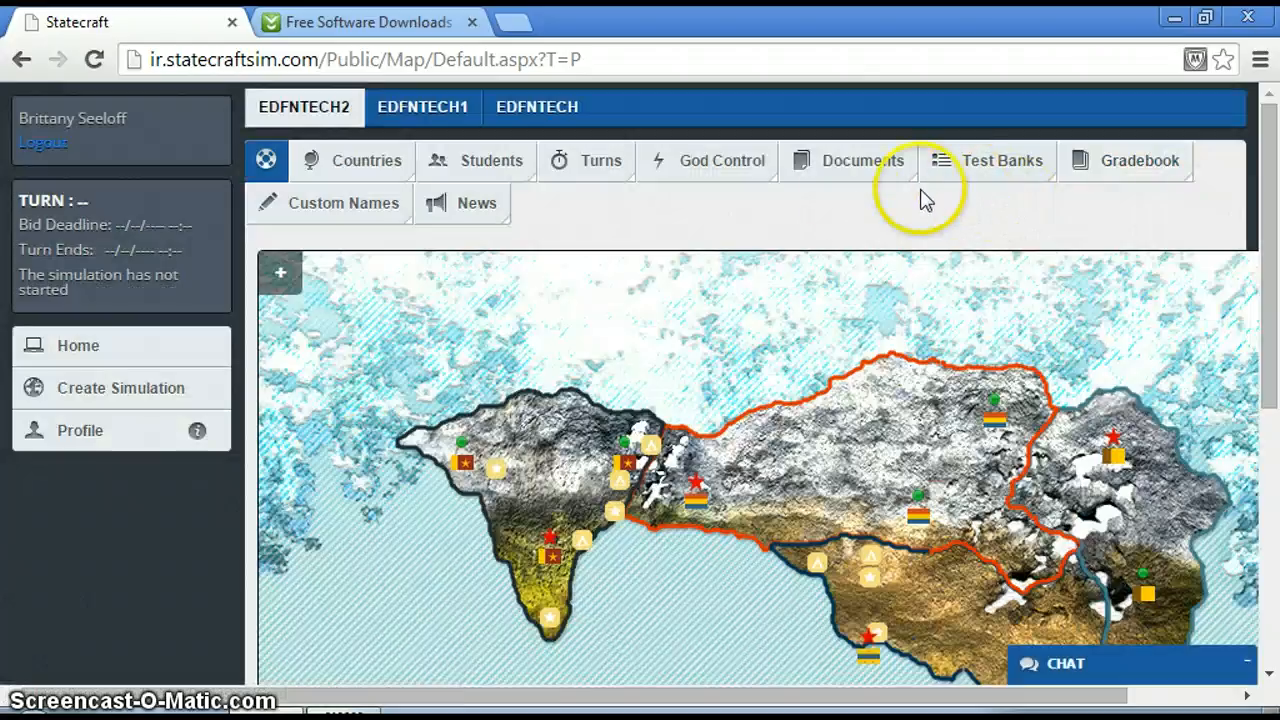
# Examine the God Control action form, including the resources it can affect, and close it without submitting.
pyautogui.moveTo(748, 175)
pyautogui.click(709, 205)
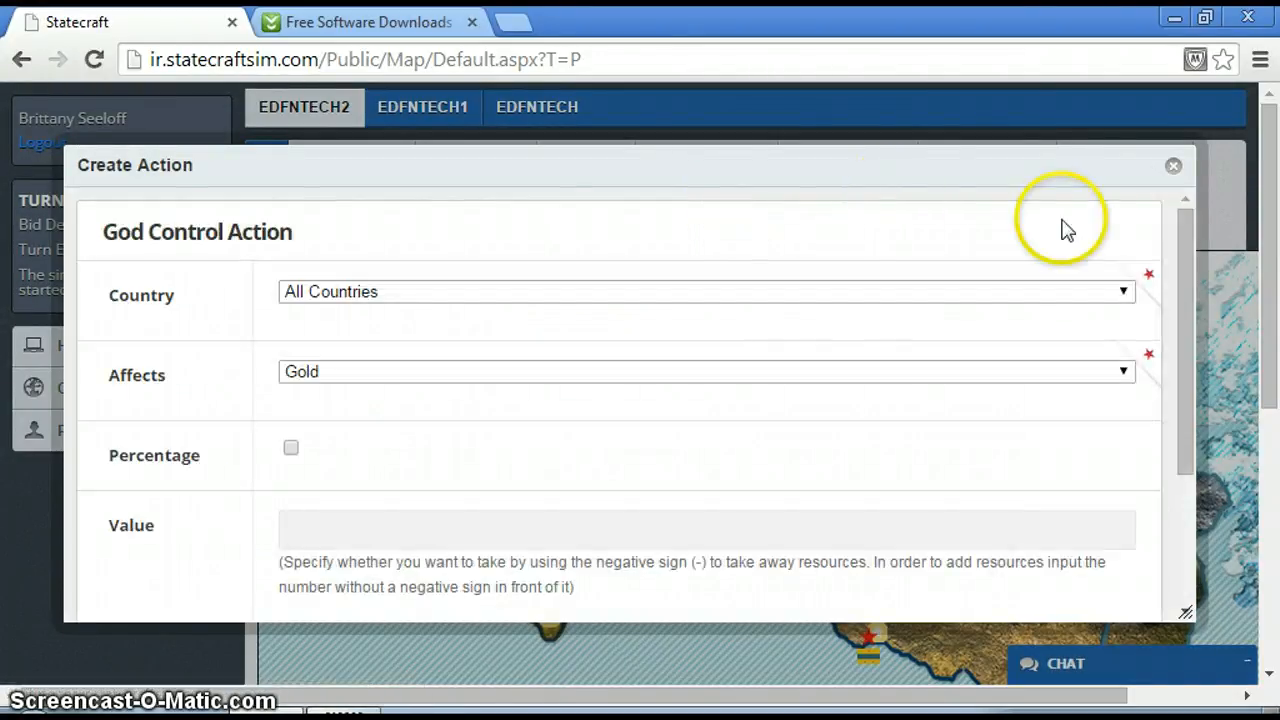
pyautogui.moveTo(1180, 247); pyautogui.dragTo(1163, 266)
pyautogui.click(1126, 265)
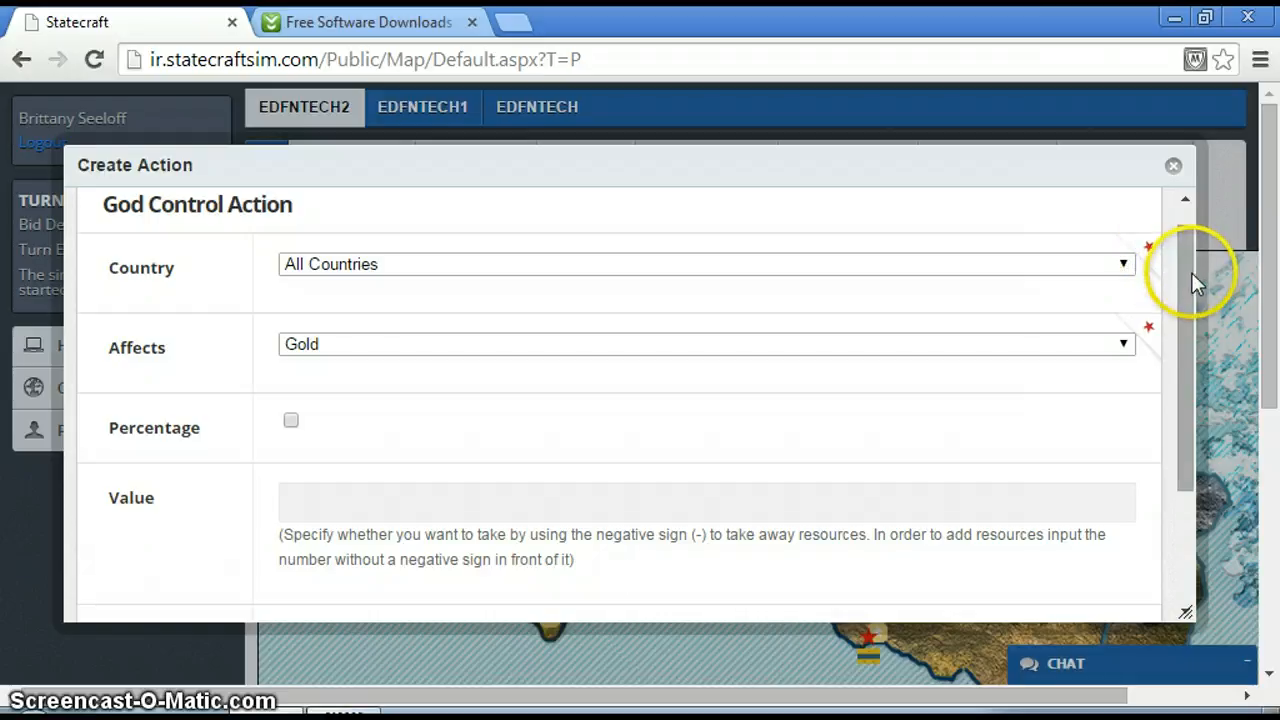
pyautogui.moveTo(1186, 277); pyautogui.dragTo(1184, 334)
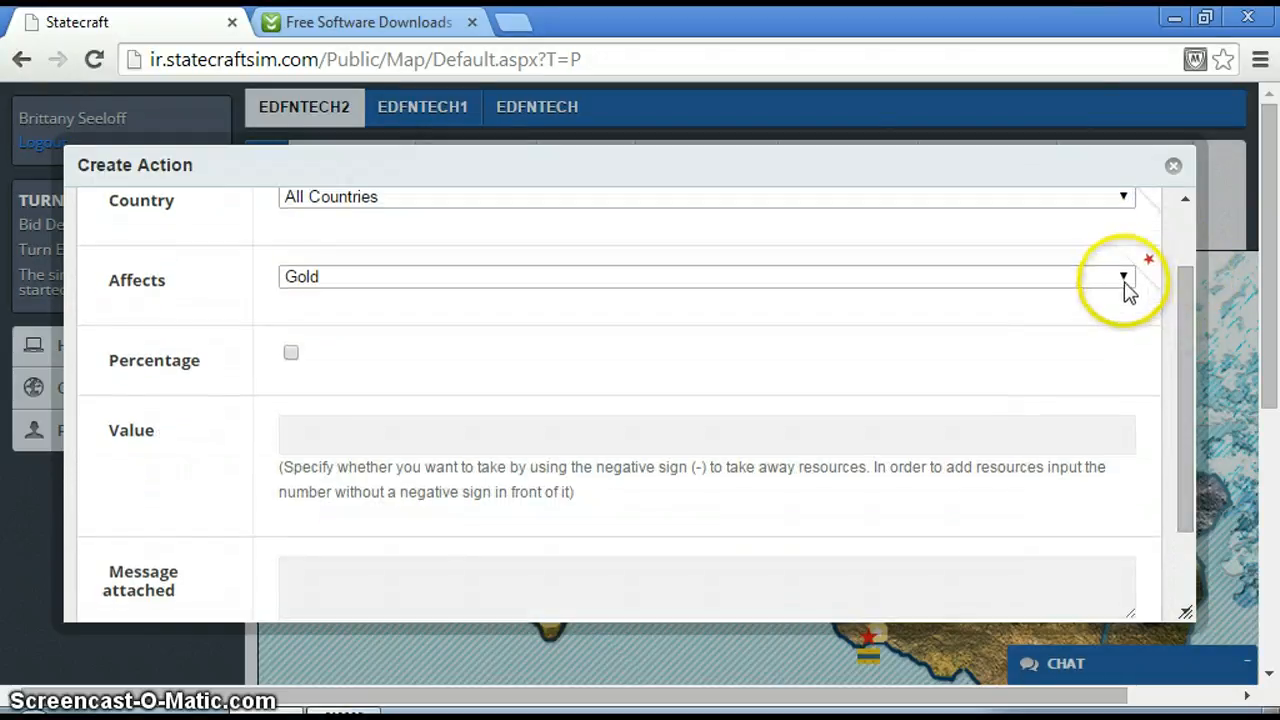
pyautogui.click(1123, 278)
pyautogui.click(1063, 280)
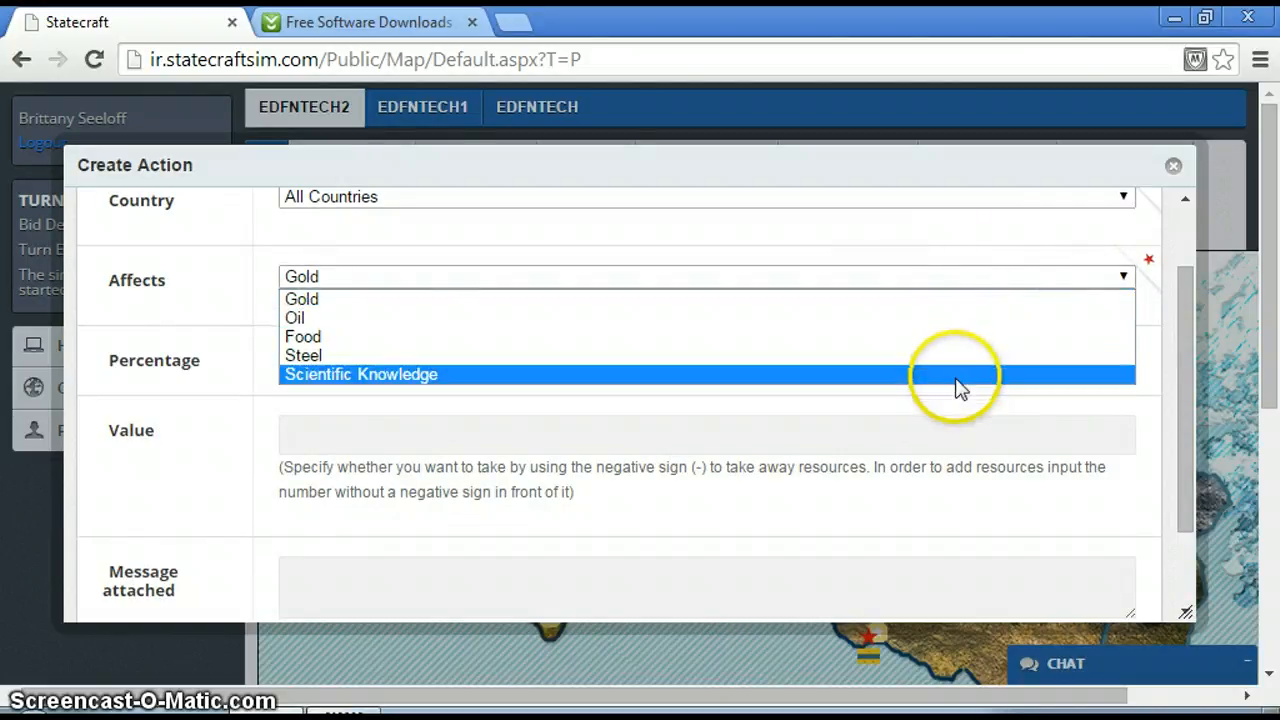
pyautogui.click(1127, 280)
pyautogui.moveTo(1186, 286); pyautogui.dragTo(1176, 358)
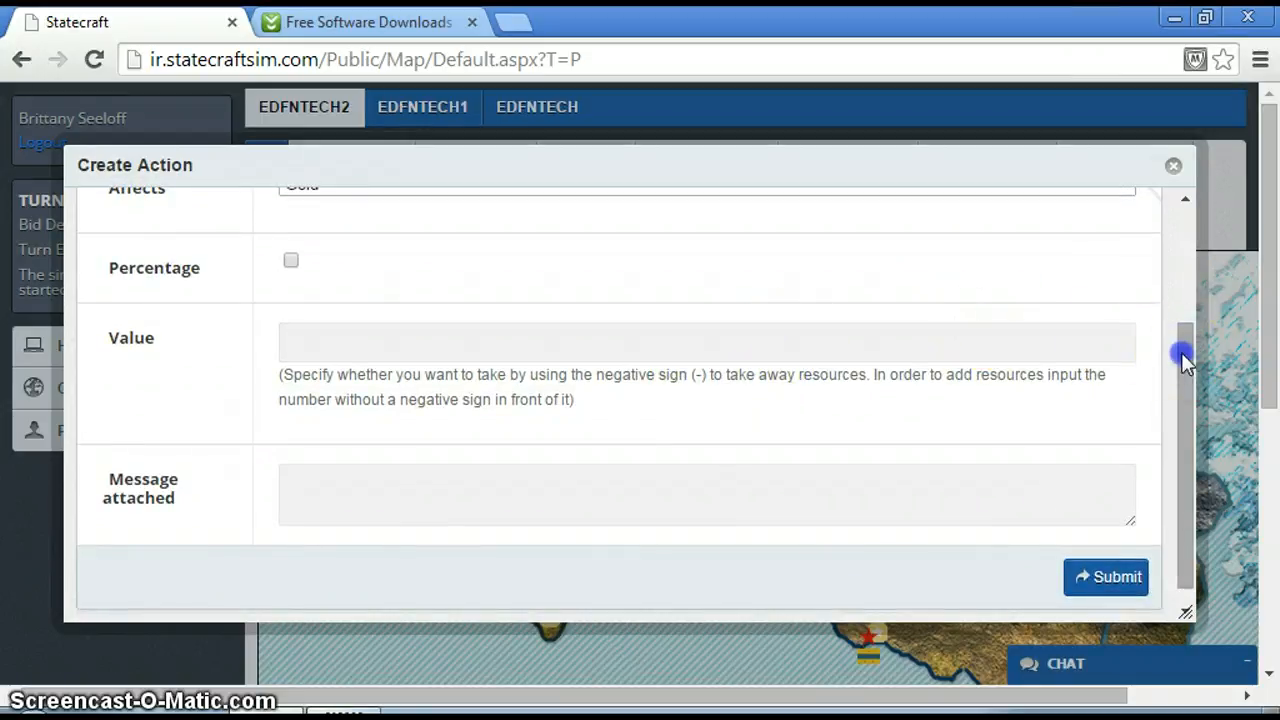
pyautogui.moveTo(1181, 352); pyautogui.dragTo(1181, 388)
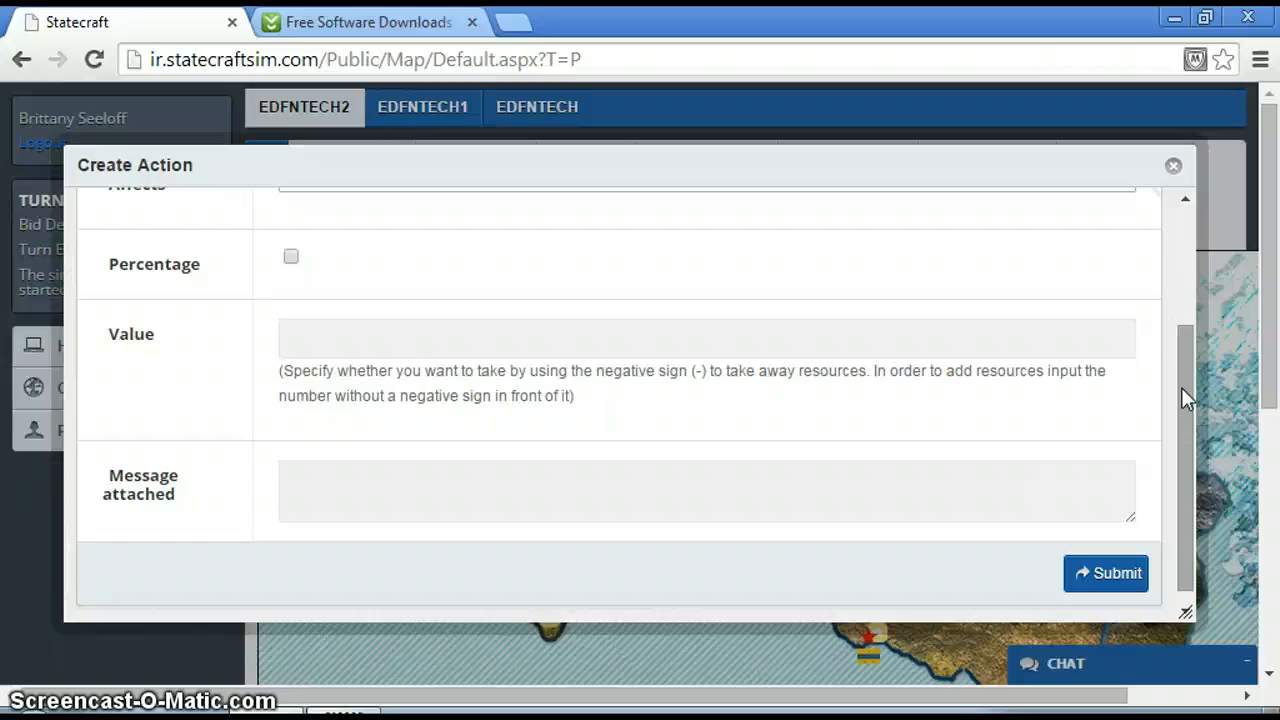
pyautogui.click(1174, 168)
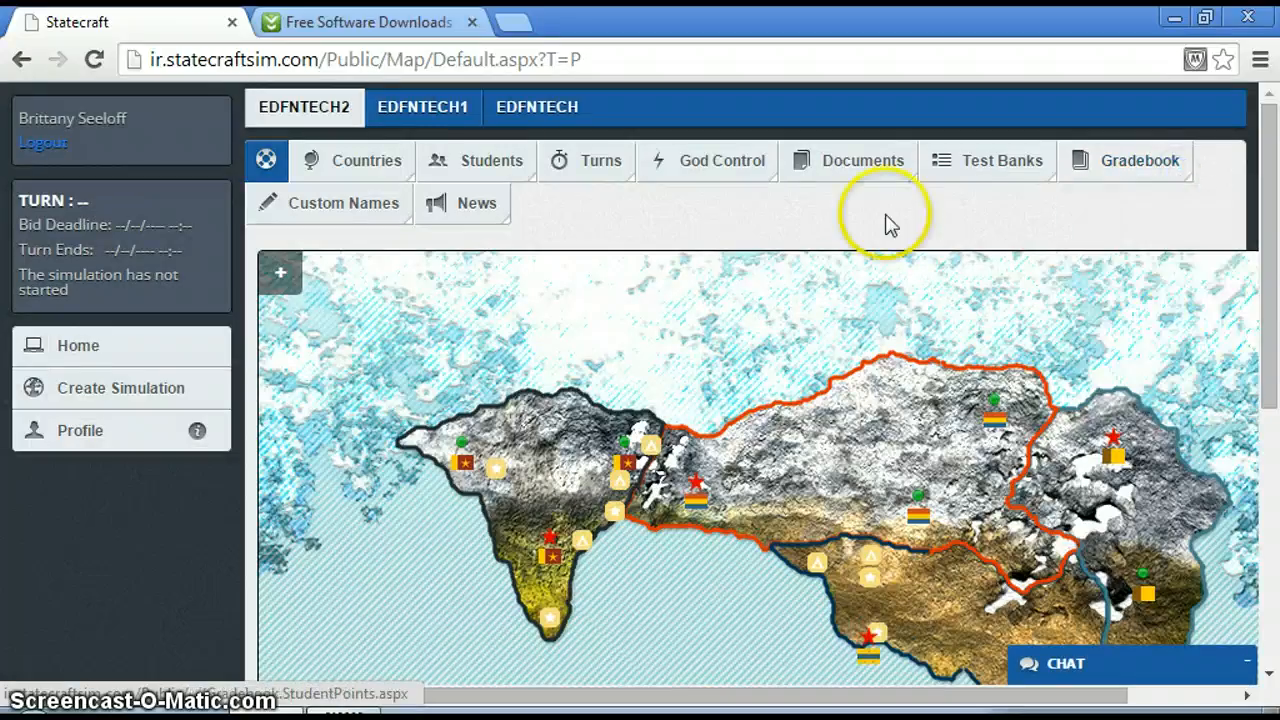
# Open the Manual Appendix from the simulation's list of course documents.
pyautogui.click(840, 168)
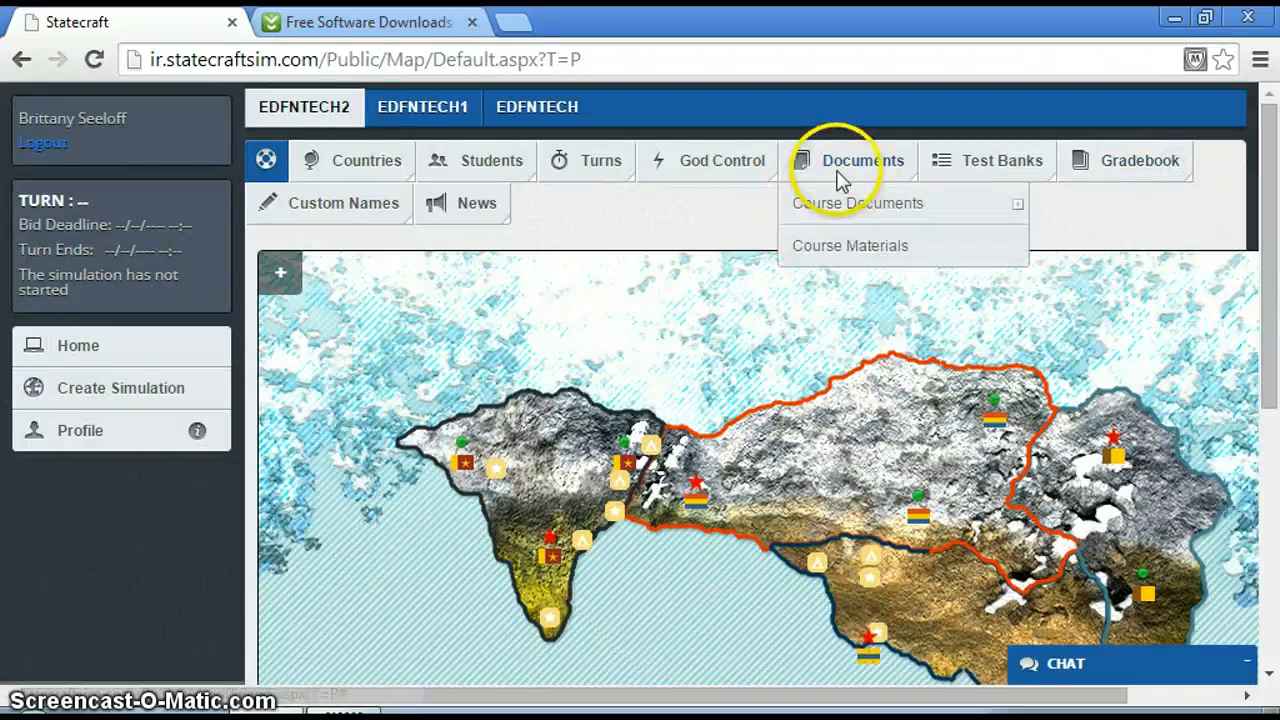
pyautogui.click(846, 211)
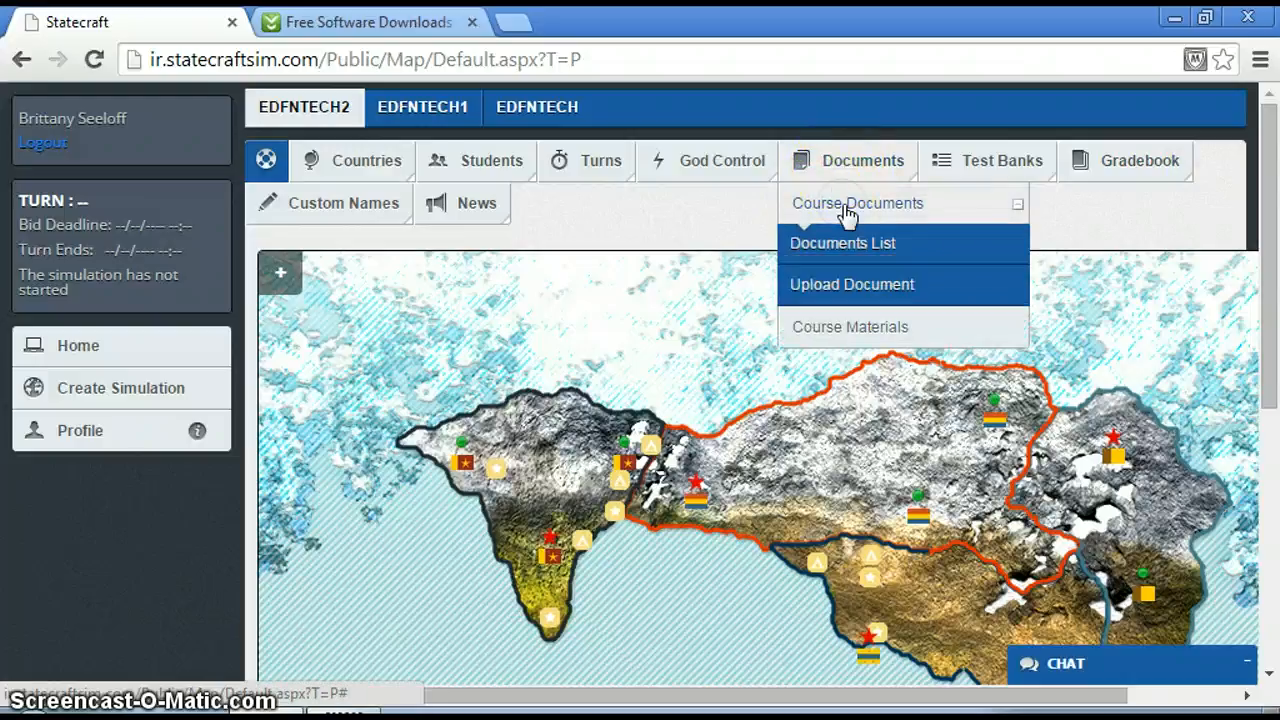
pyautogui.click(843, 243)
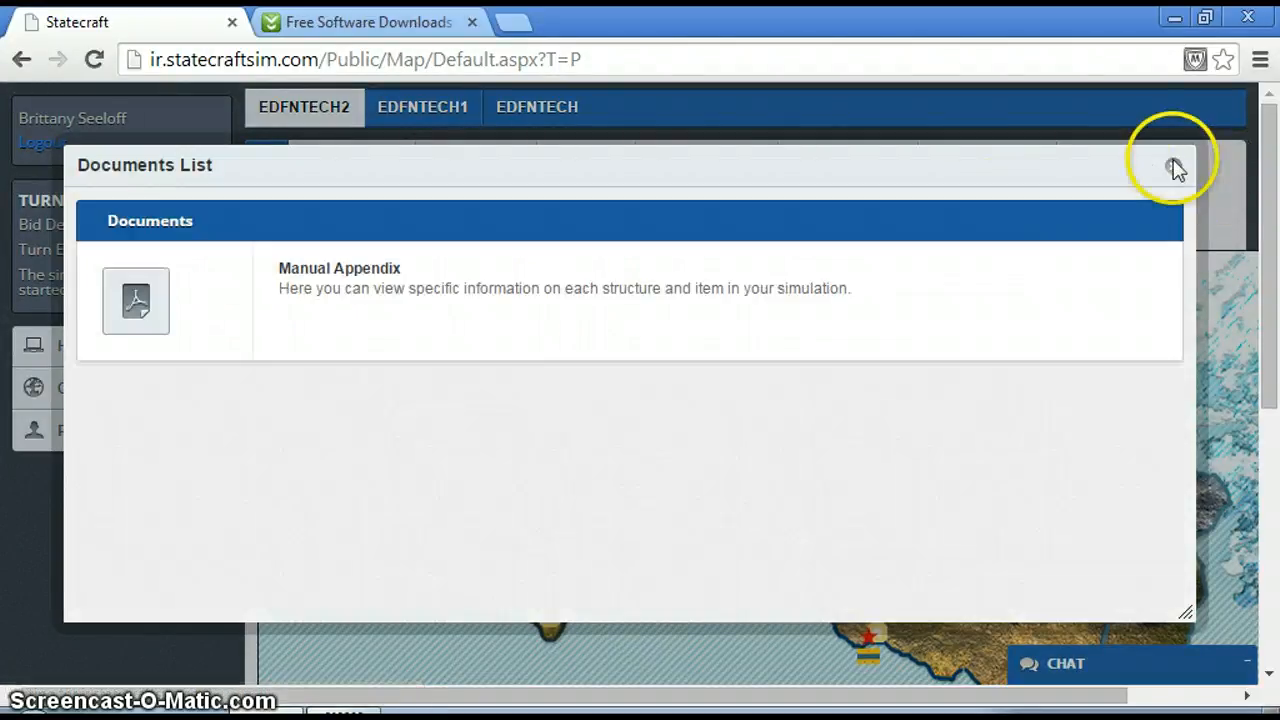
pyautogui.click(1174, 166)
pyautogui.moveTo(873, 166)
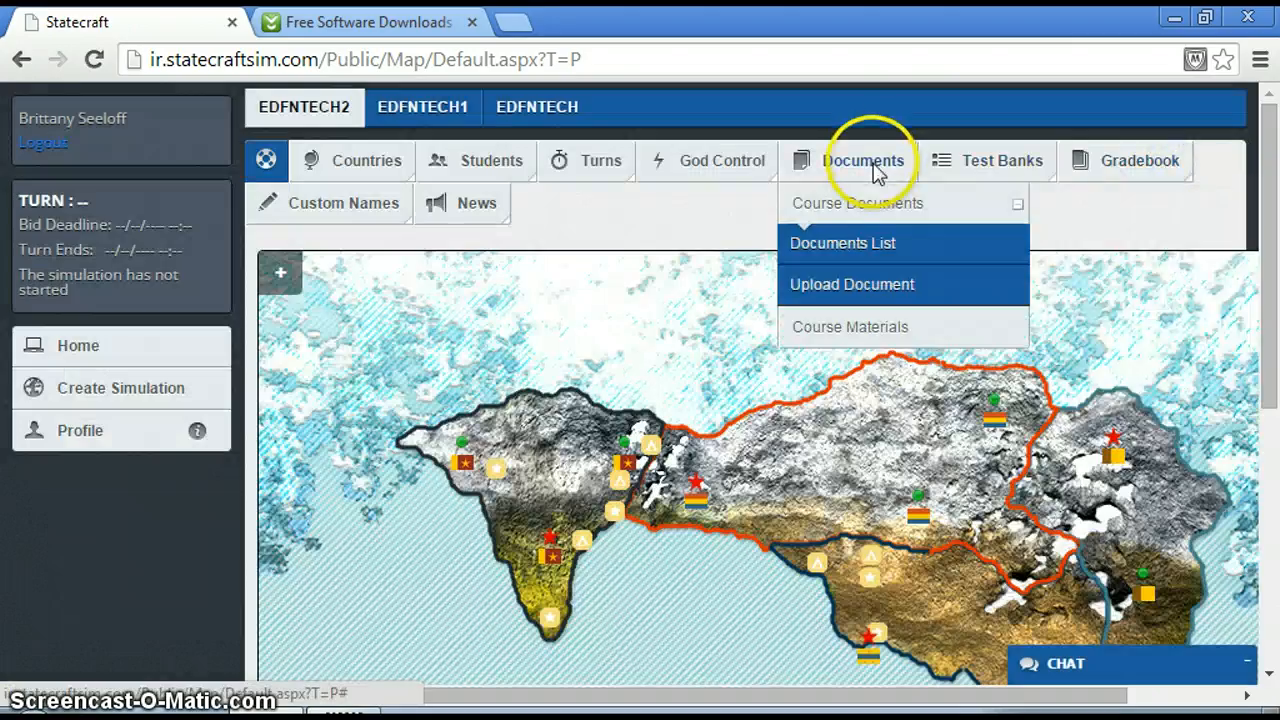
pyautogui.click(852, 244)
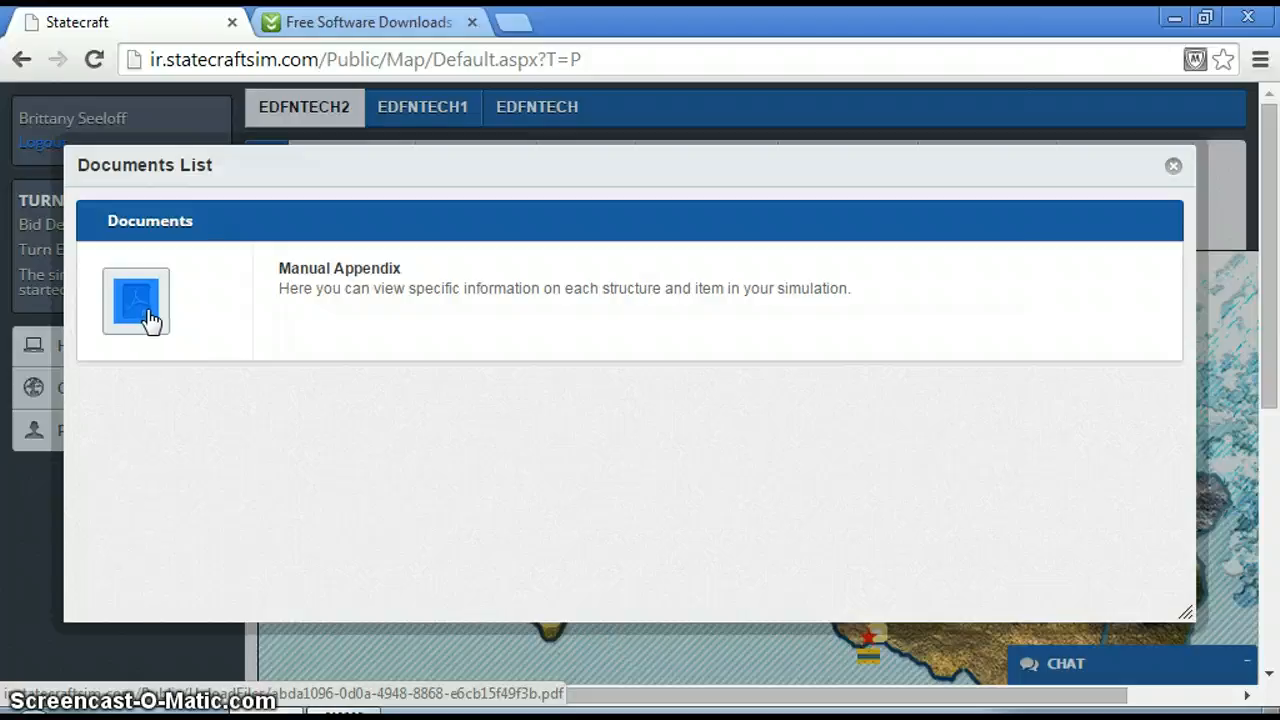
pyautogui.click(146, 318)
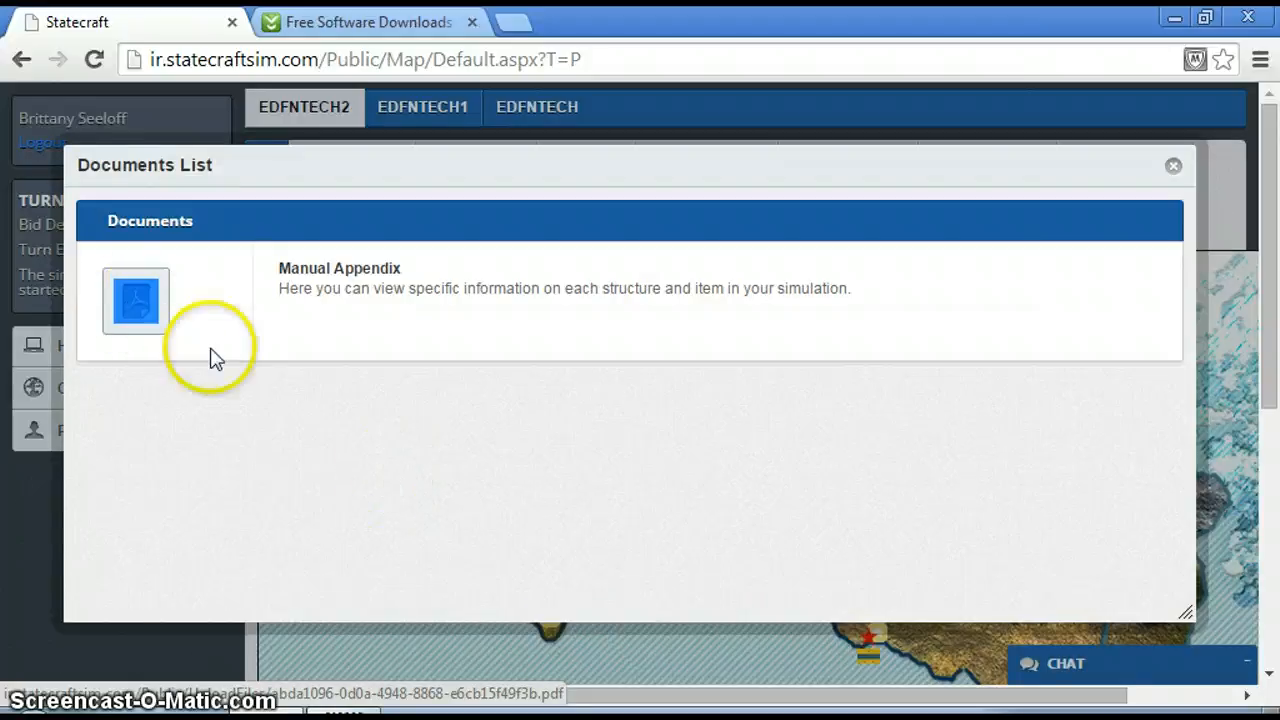
pyautogui.click(147, 315)
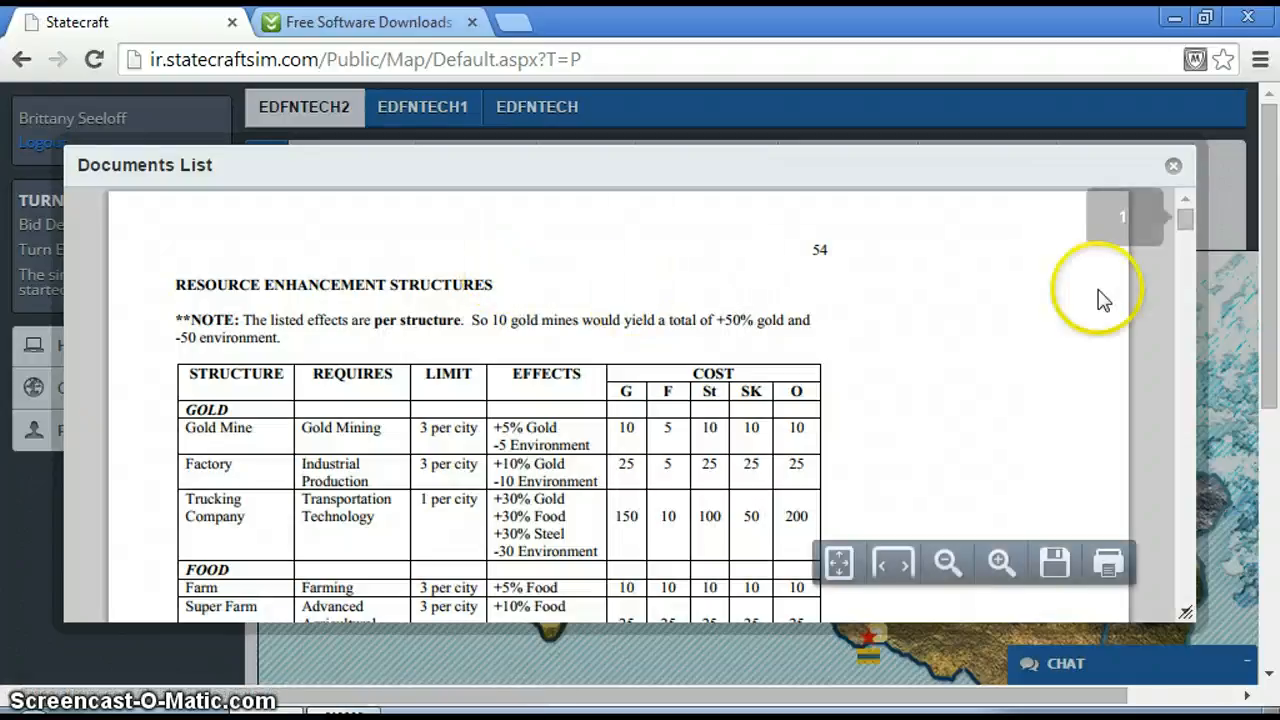
# Read the resource enhancement structures table in the Manual Appendix, highlight the Gold Mine costs and close the document.
pyautogui.moveTo(1184, 227); pyautogui.dragTo(1182, 216)
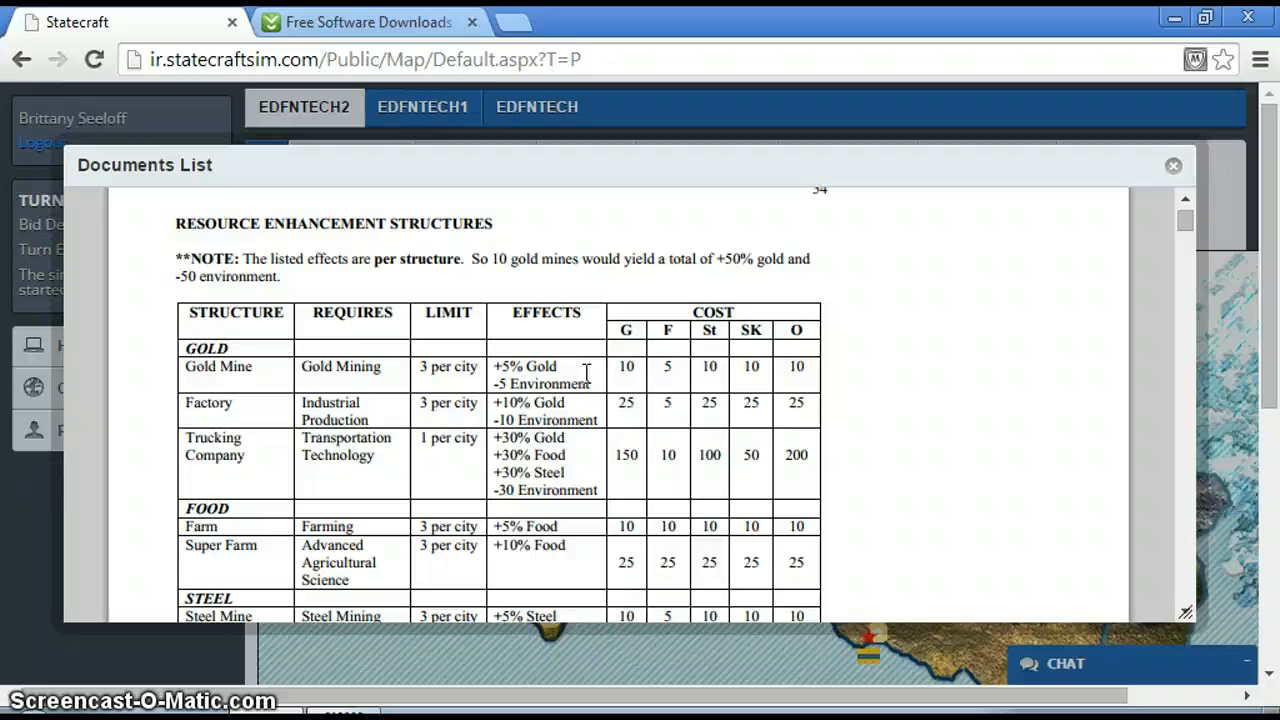
pyautogui.moveTo(620, 372); pyautogui.dragTo(798, 369)
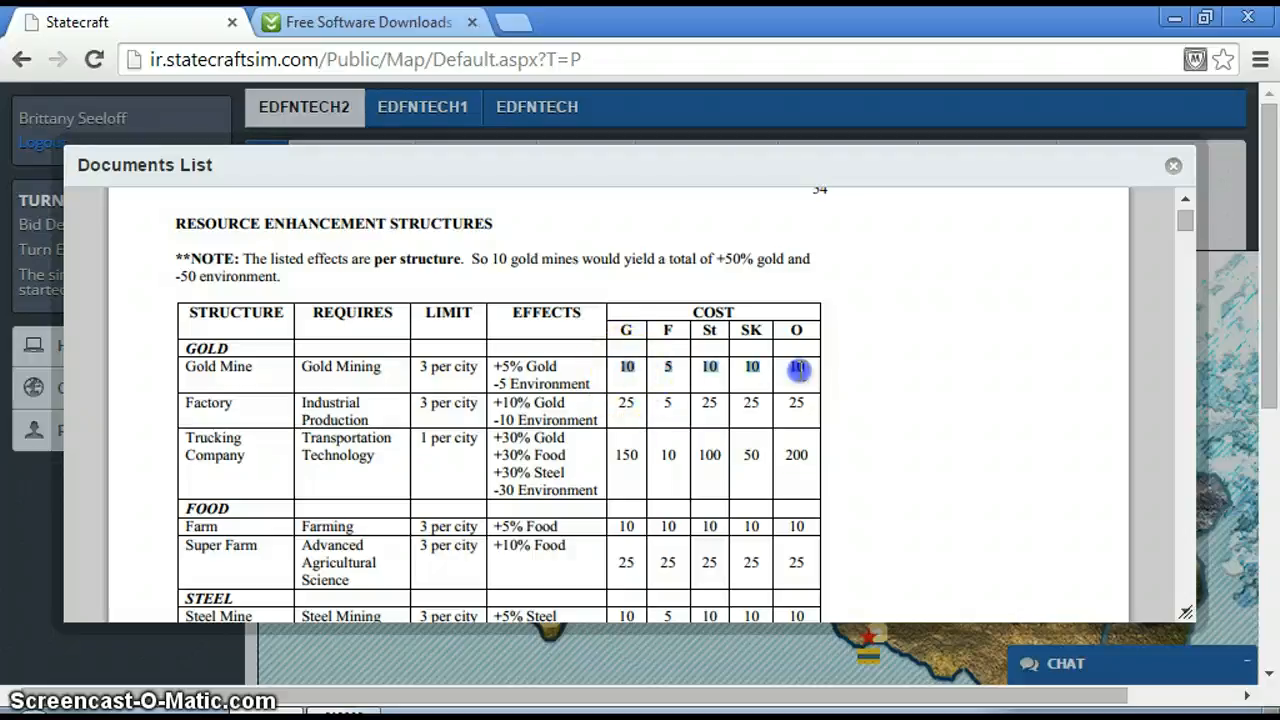
pyautogui.click(815, 370)
pyautogui.click(815, 372)
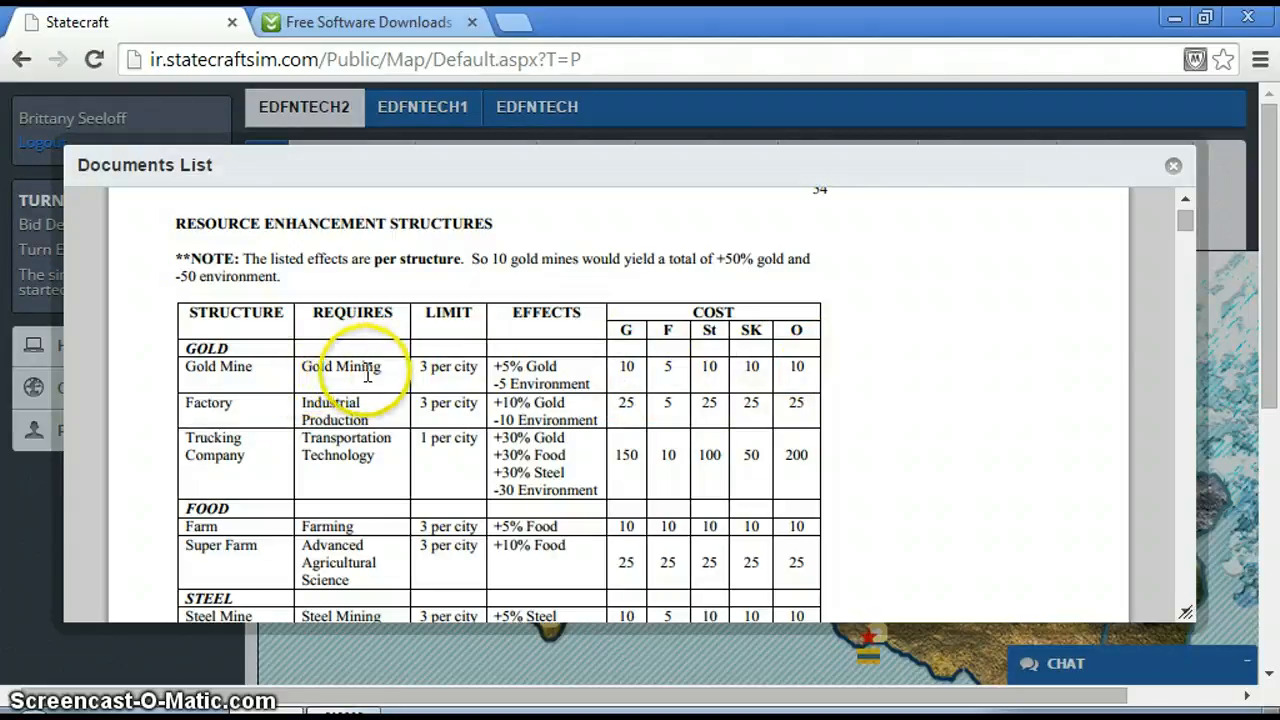
pyautogui.click(1173, 168)
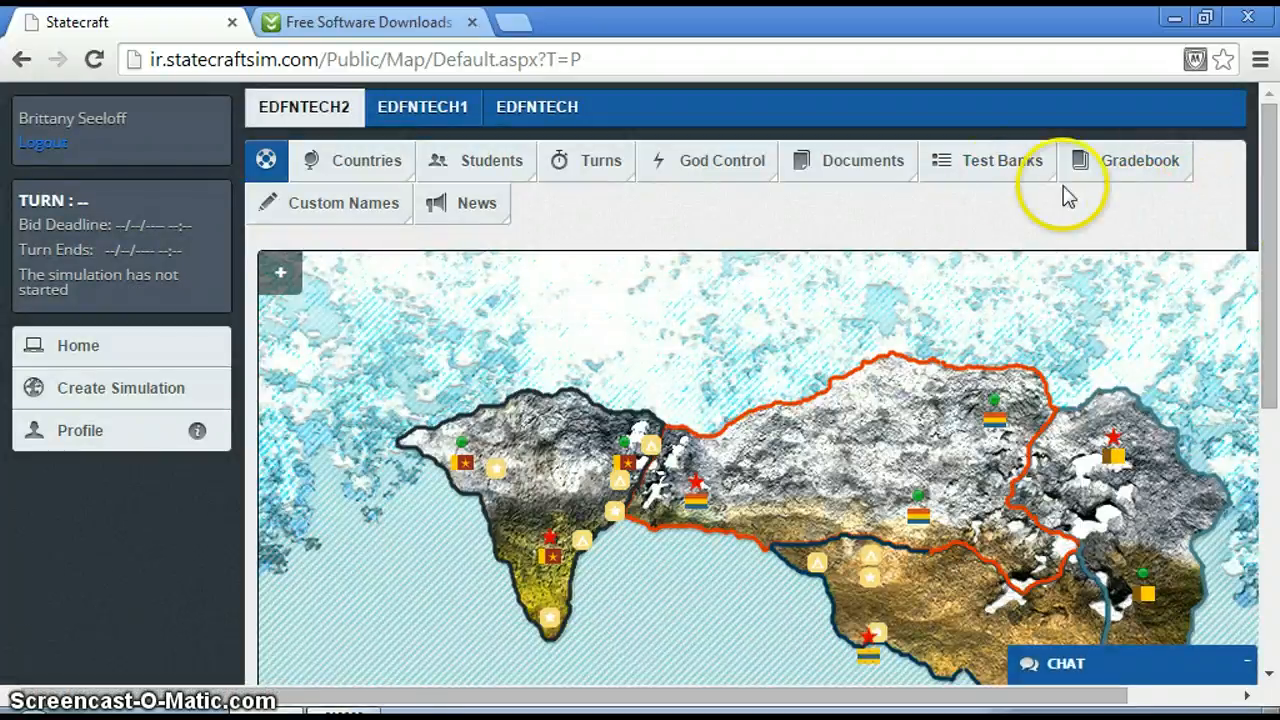
# Review the instructor options available for quizzes, the gradebook, custom names and news messages.
pyautogui.click(1000, 160)
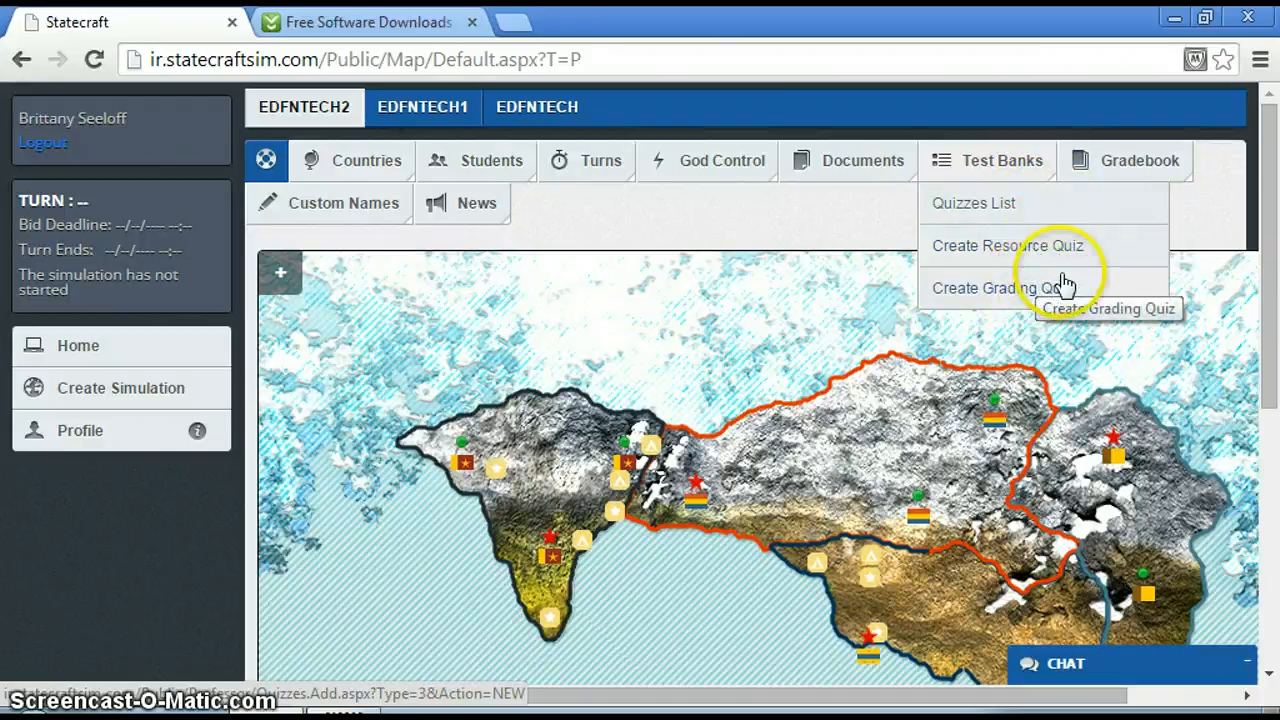
pyautogui.moveTo(1110, 150)
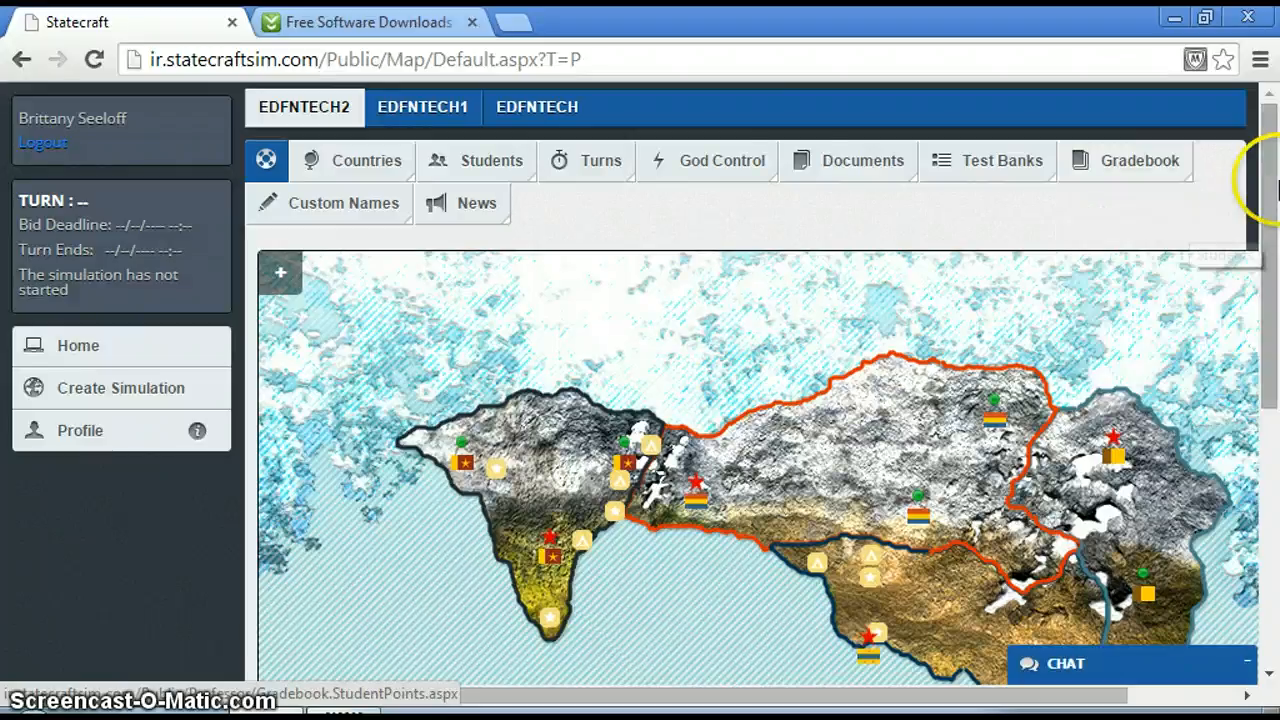
pyautogui.moveTo(337, 211)
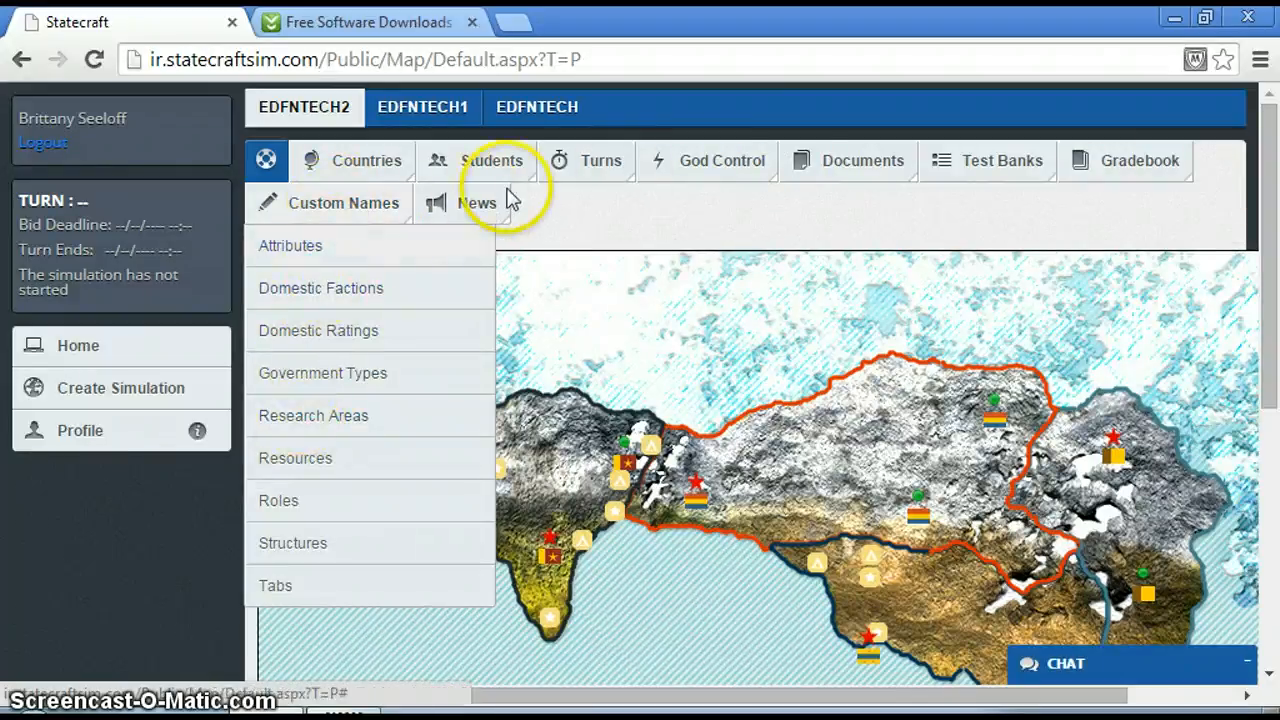
pyautogui.moveTo(489, 207)
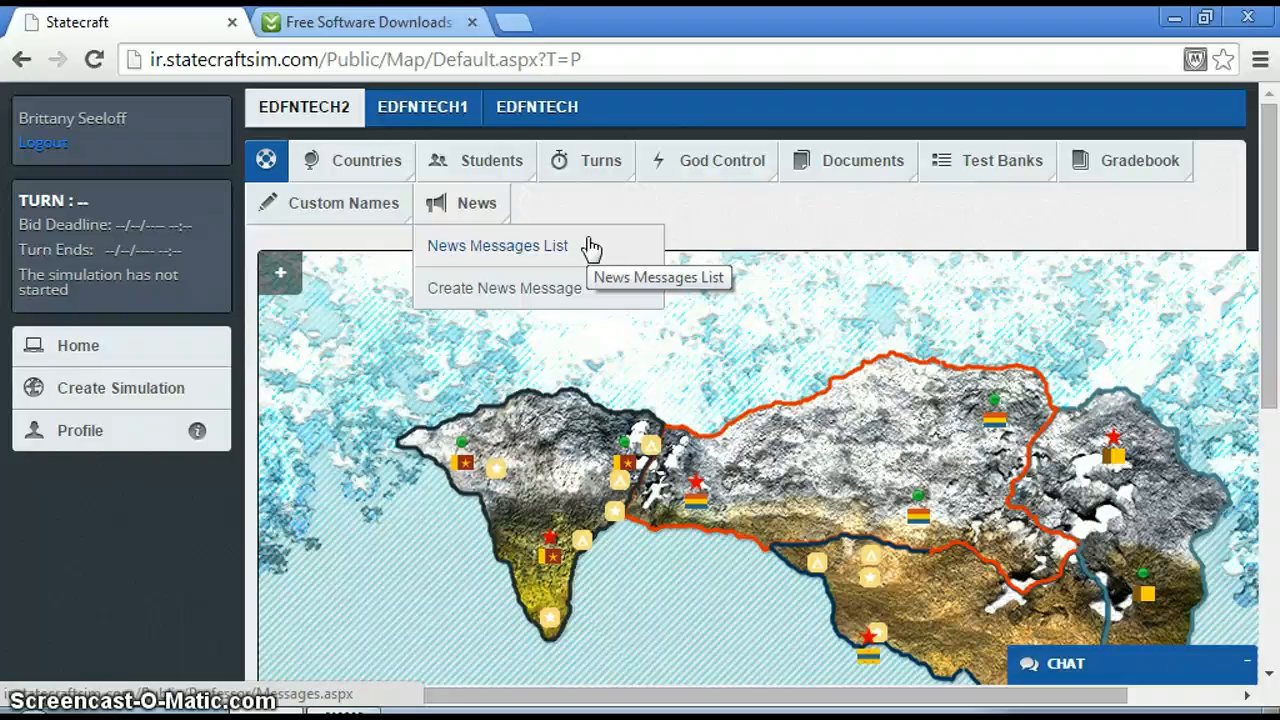
pyautogui.click(357, 163)
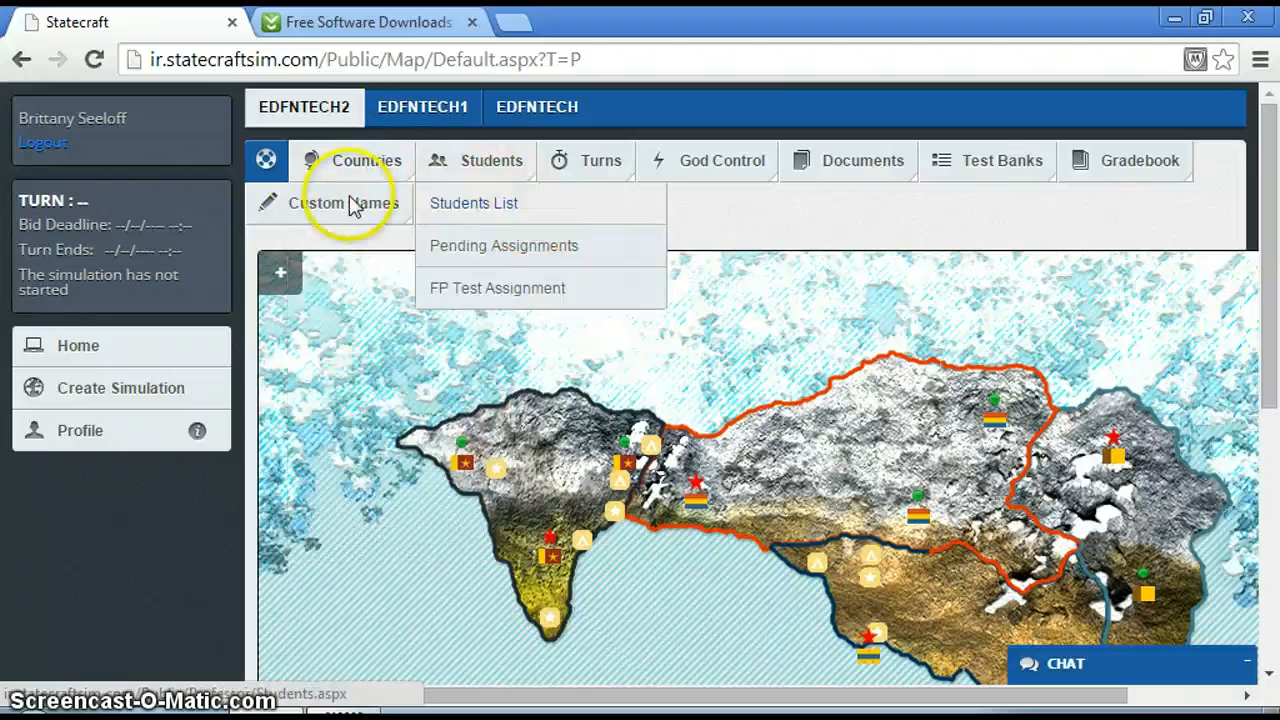